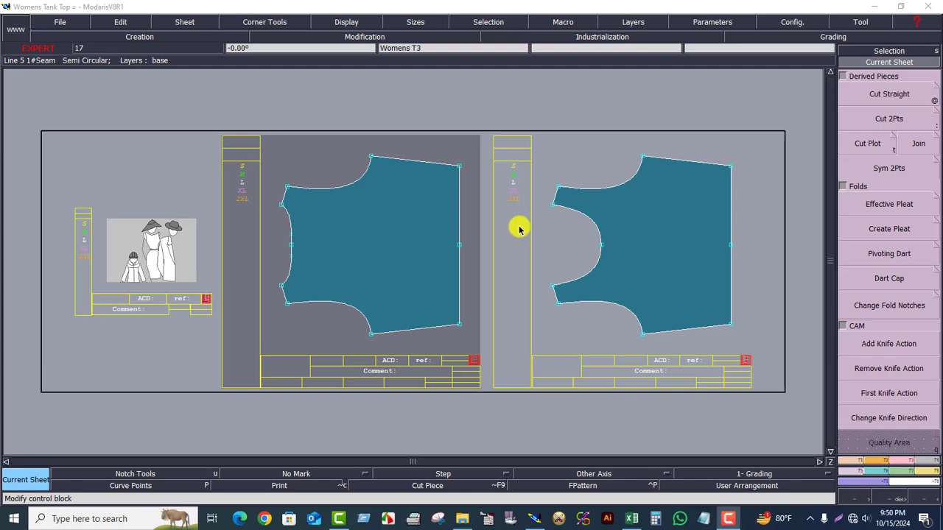
Step: Add a 1 cm line seam to the upper side seam of the back piece (Womens T3)
click(408, 210)
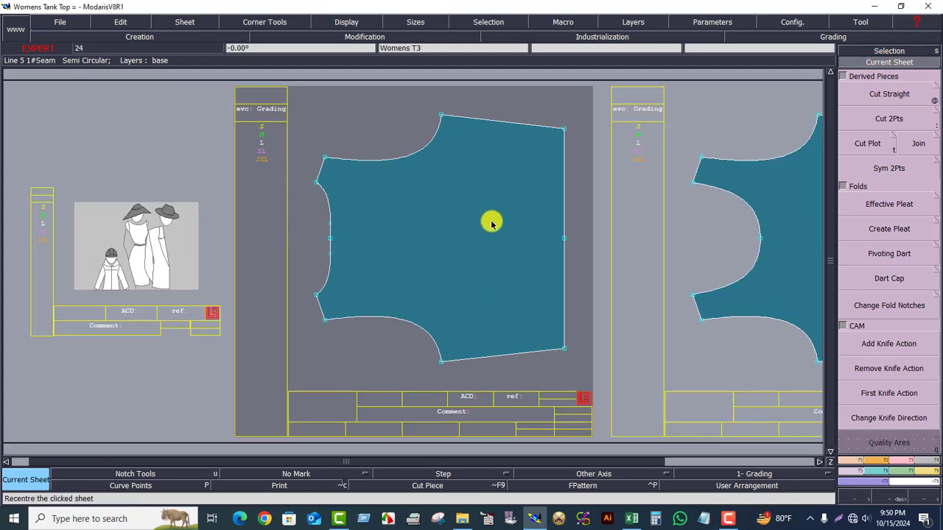
click(936, 465)
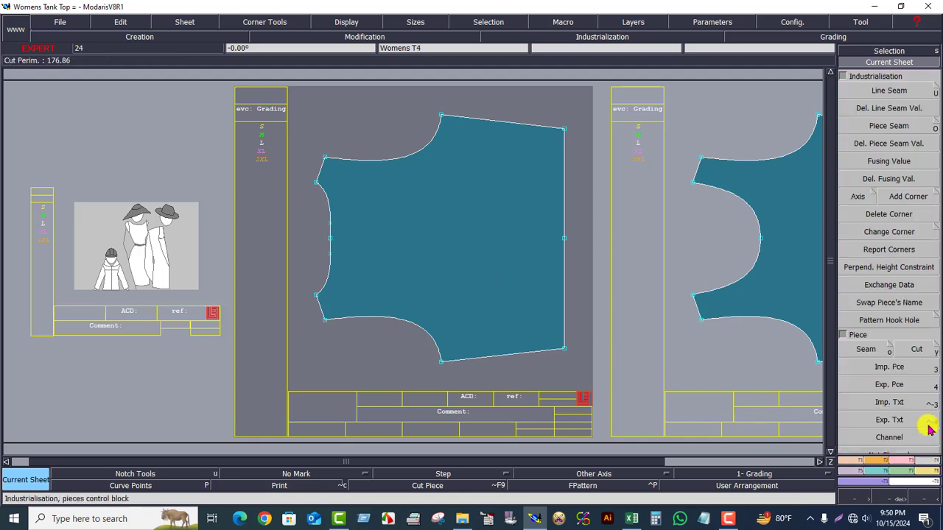
click(906, 91)
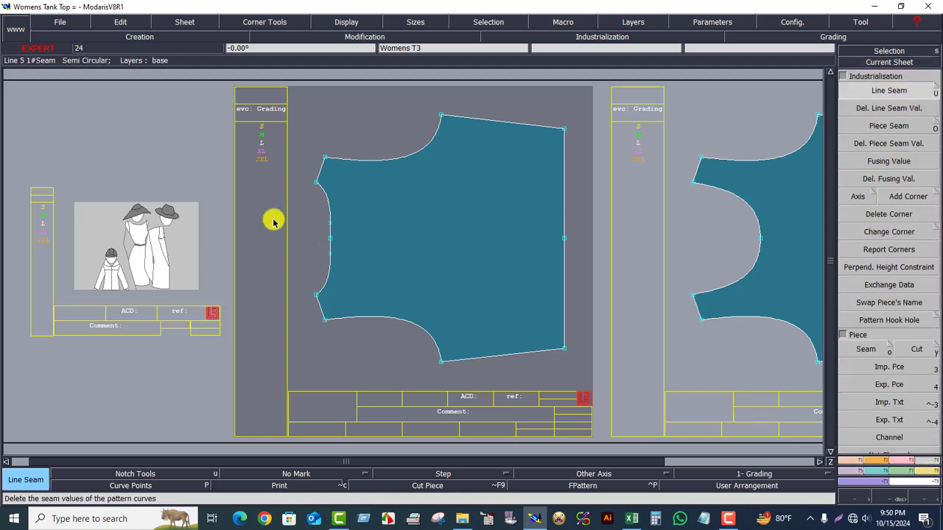
drag(293, 100, 595, 380)
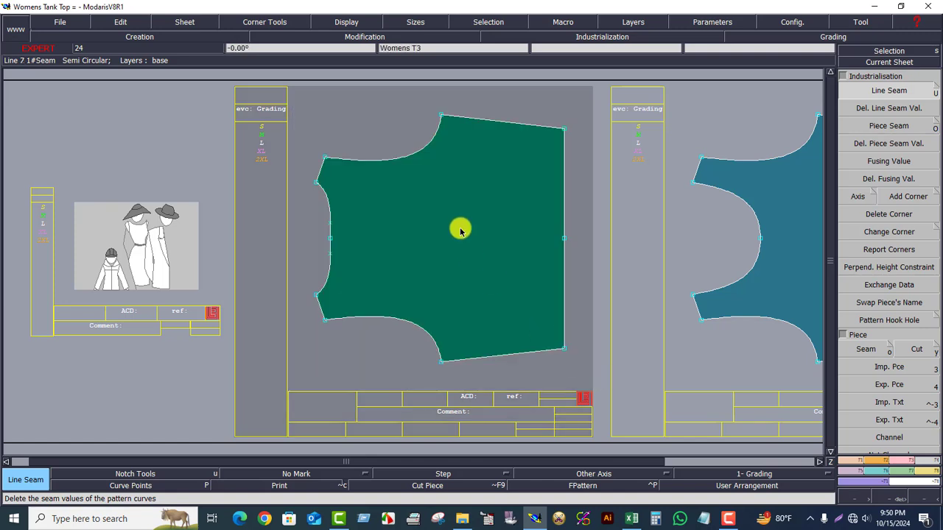
click(501, 123)
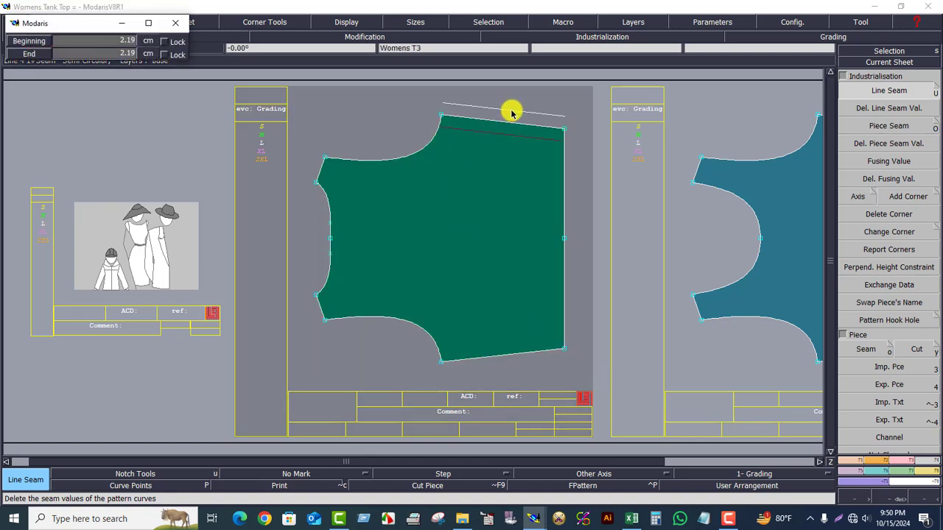
key(Return)
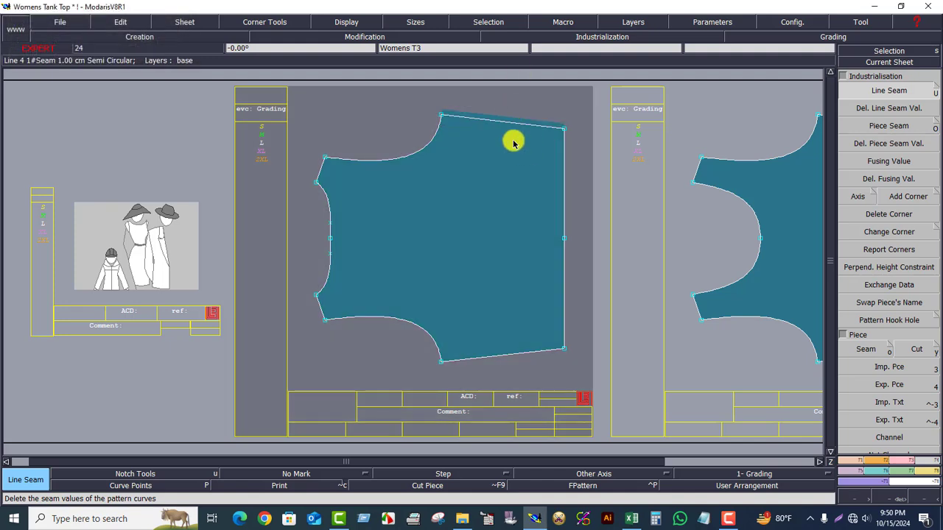
Step: Add 1 cm line seams to both shoulder lines and the lower side seam of the back piece
click(319, 171)
key(Return)
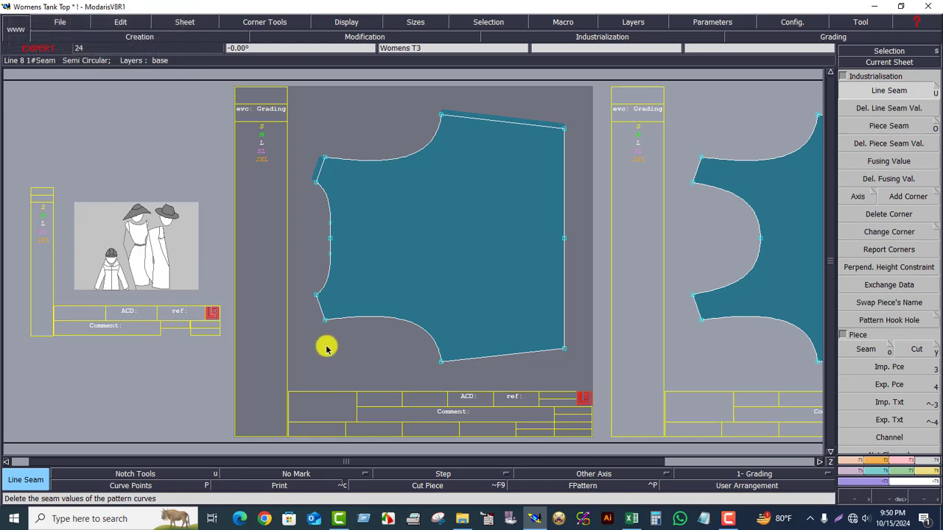
click(317, 308)
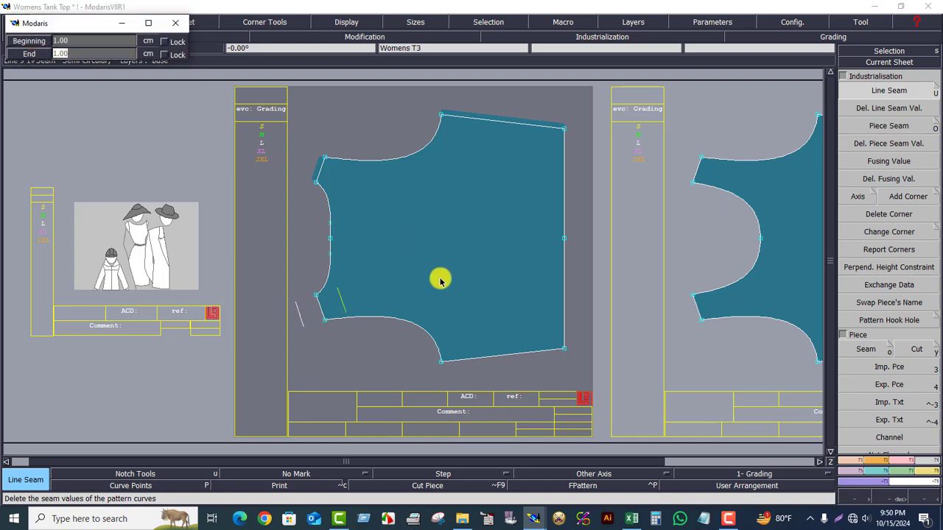
key(Return)
click(502, 358)
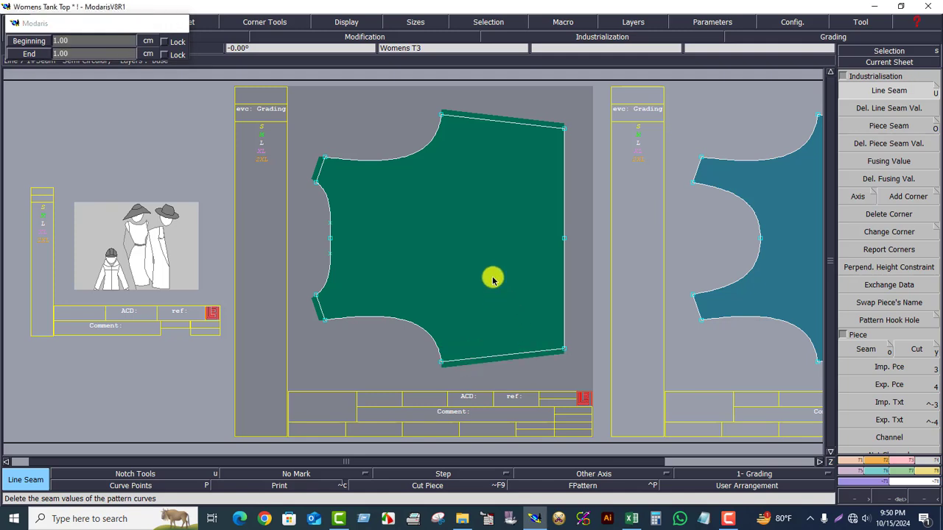
key(Return)
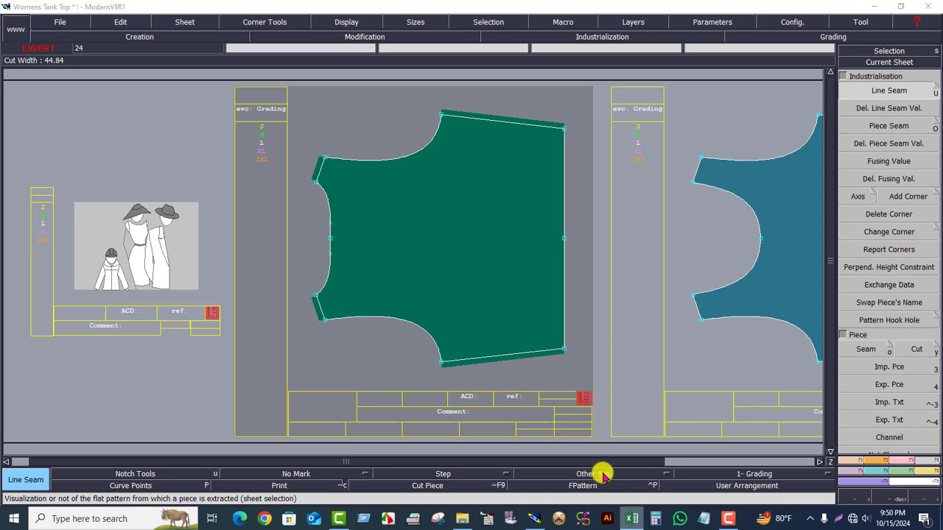
Step: Switch to the Women's Tank Top chart in Excel and set Hem Height to 2 for every size from S to 2XL
click(631, 518)
scroll(256, 289, down, 1)
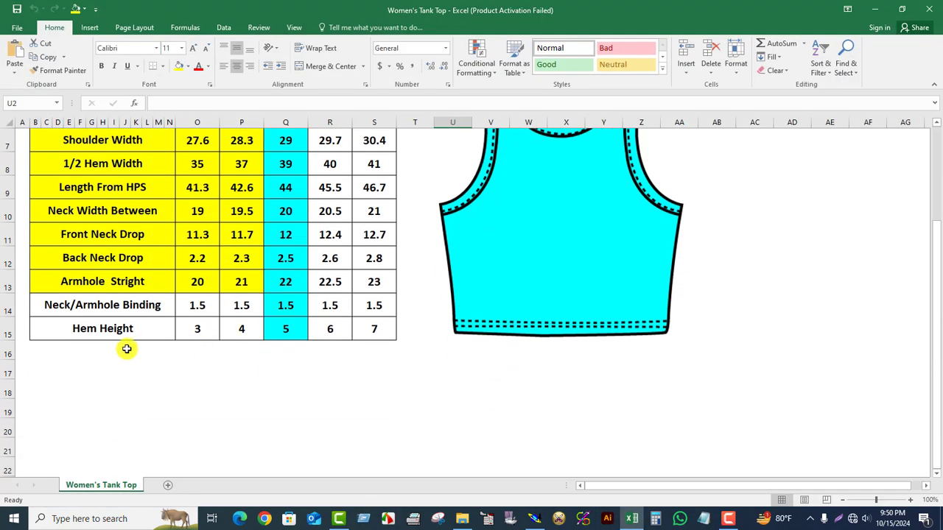
click(210, 331)
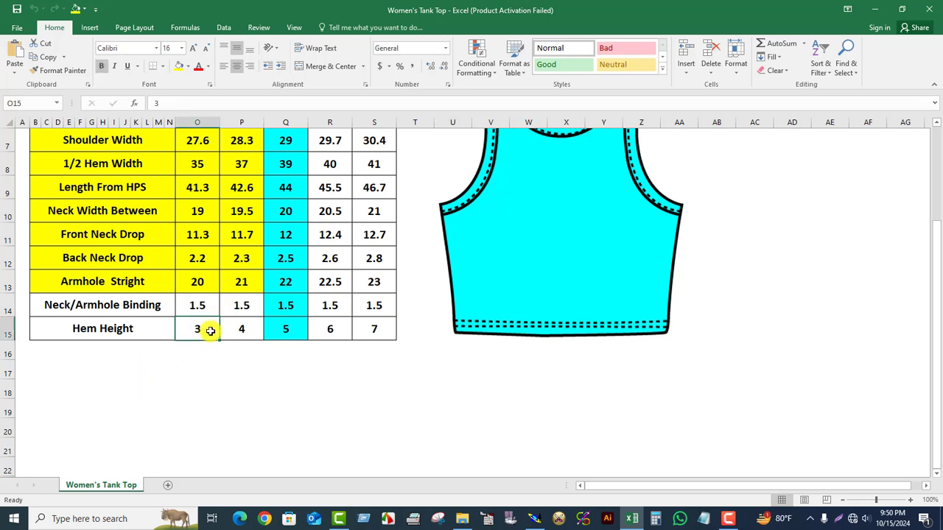
text(2)
key(Tab)
text(2)
key(Tab)
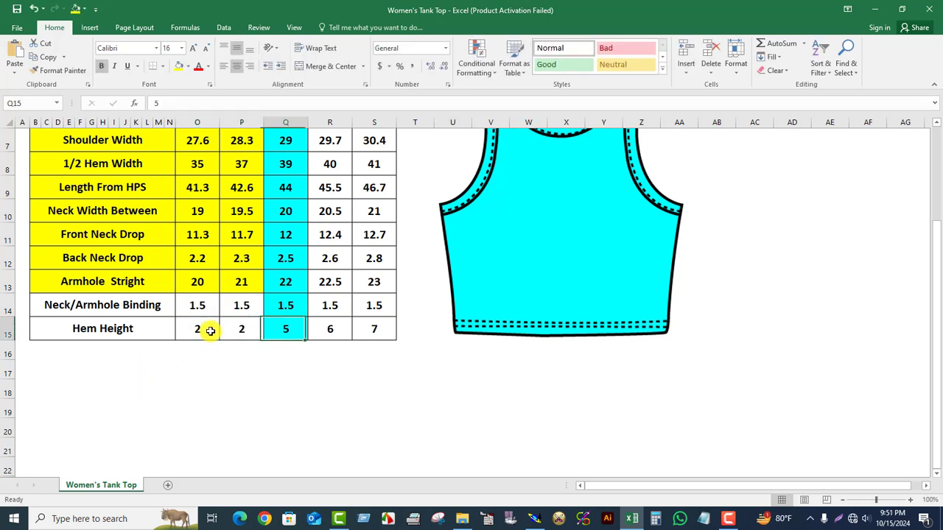
text(2)
key(Tab)
text(2)
key(Tab)
text(2)
key(Return)
click(267, 388)
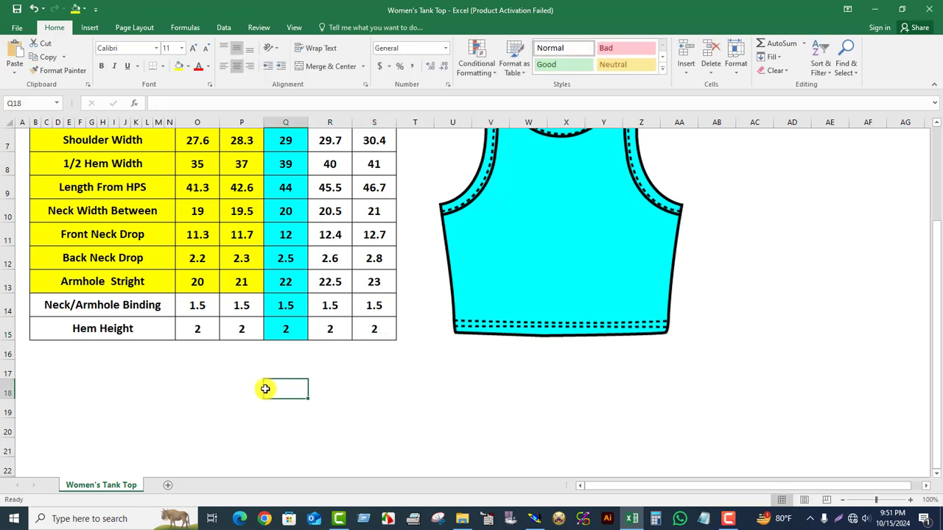
click(377, 374)
scroll(324, 405, up, 1)
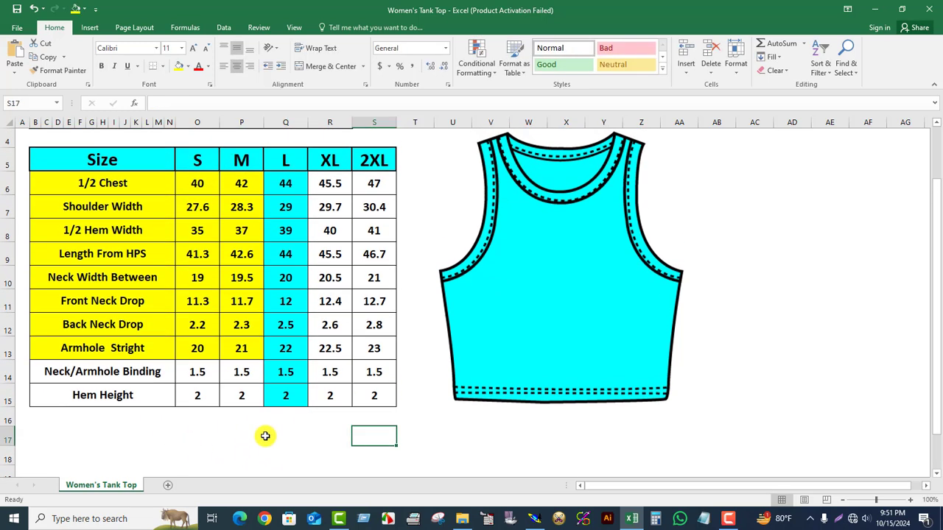
click(251, 433)
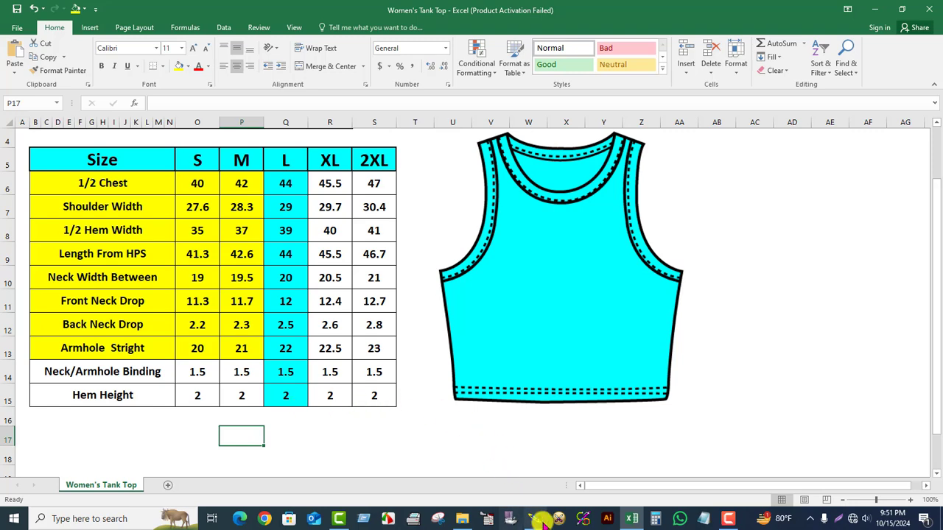
Step: Switch back to Modaris and add a 2 cm line seam along the hem of the back piece
mouse_move(532, 521)
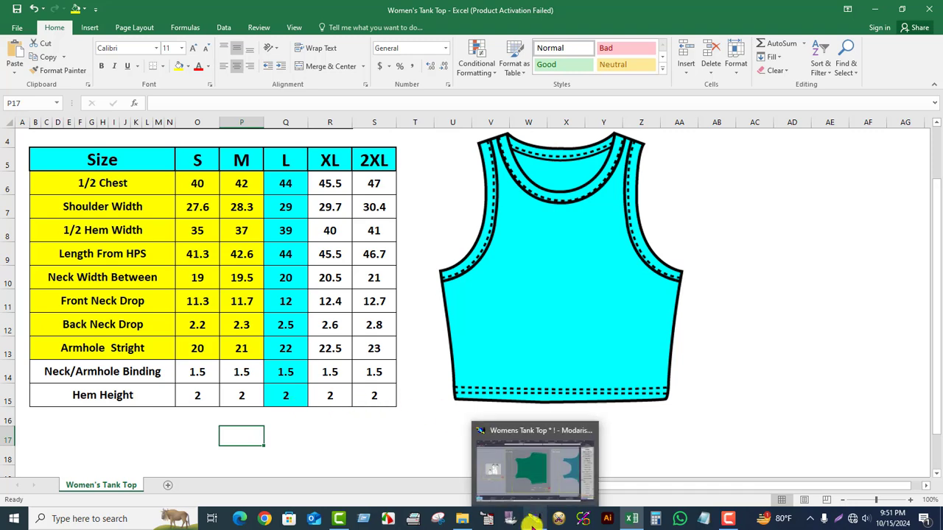
click(527, 477)
click(889, 91)
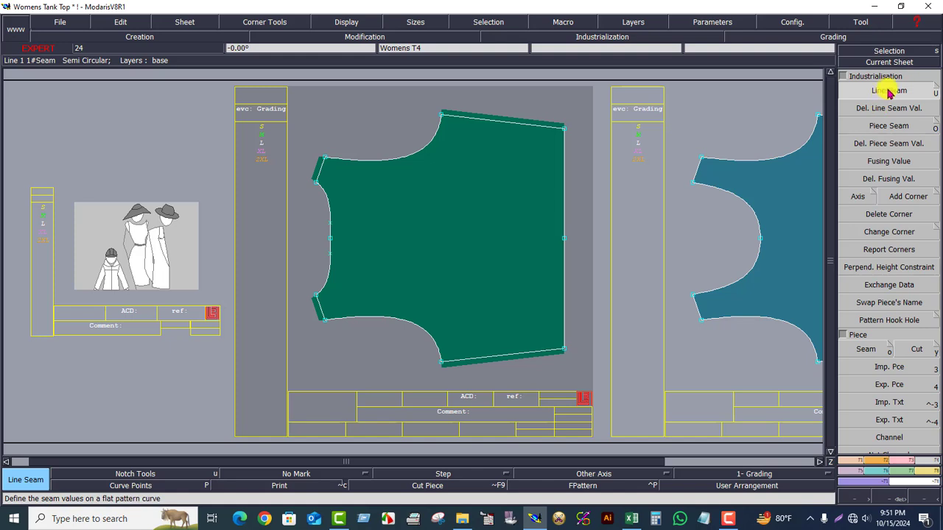
drag(544, 110, 581, 357)
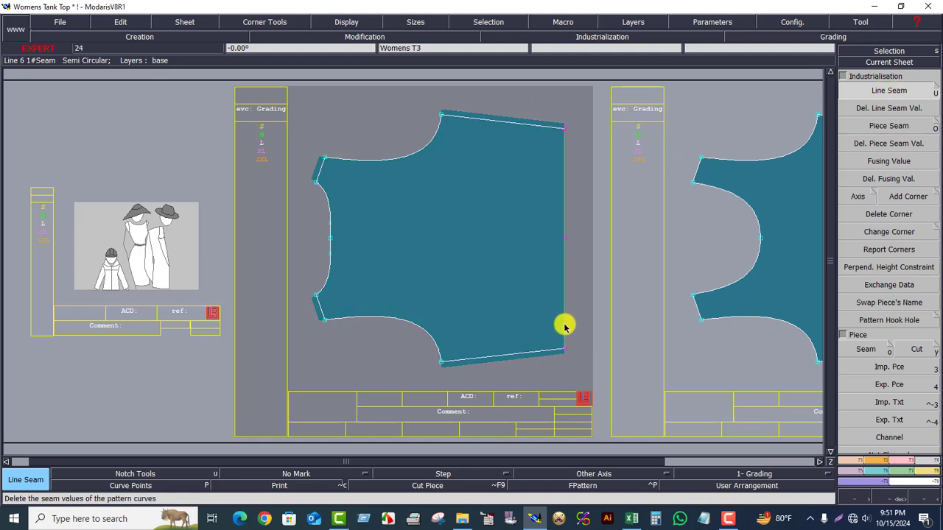
click(569, 316)
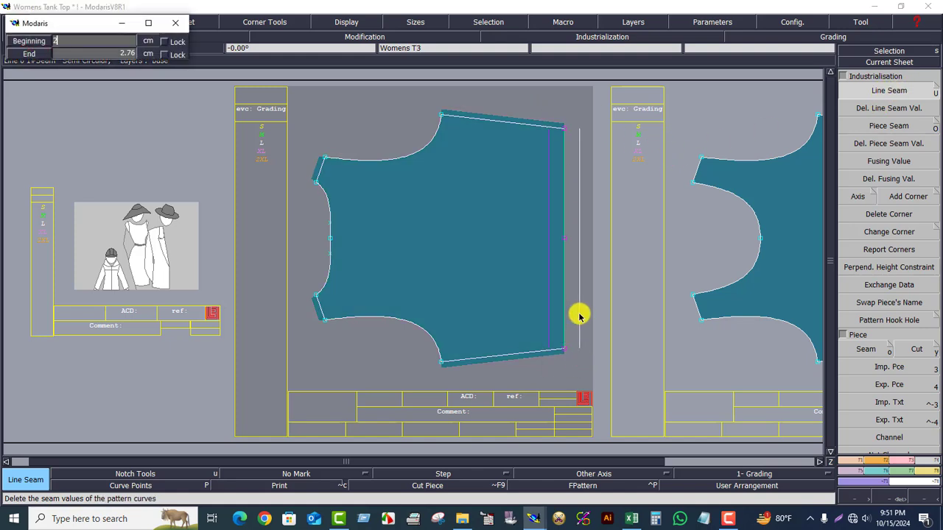
key(Return)
scroll(580, 316, up, 1)
click(502, 260)
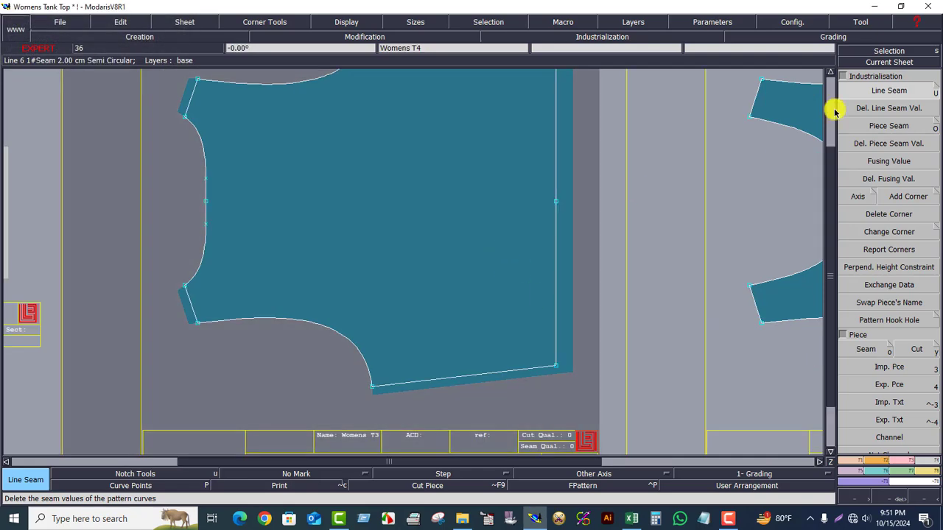
click(886, 63)
click(428, 231)
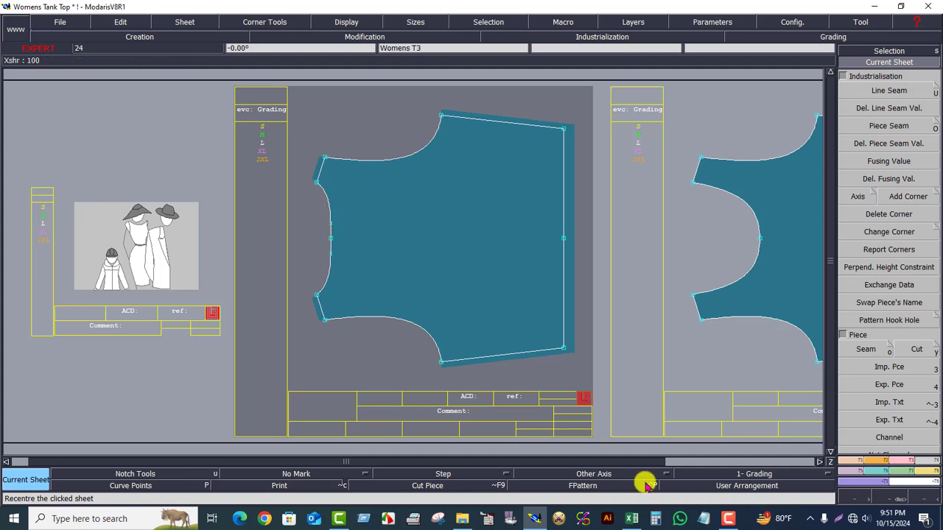
Step: Check the Excel chart, then in Modaris add 1 cm line seams to both side seams of the front piece (Womens T4)
click(631, 518)
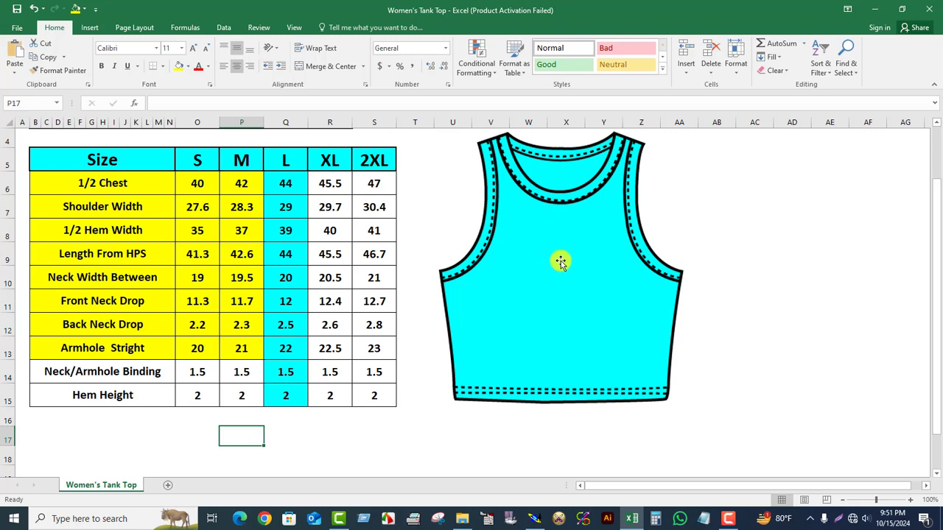
click(534, 518)
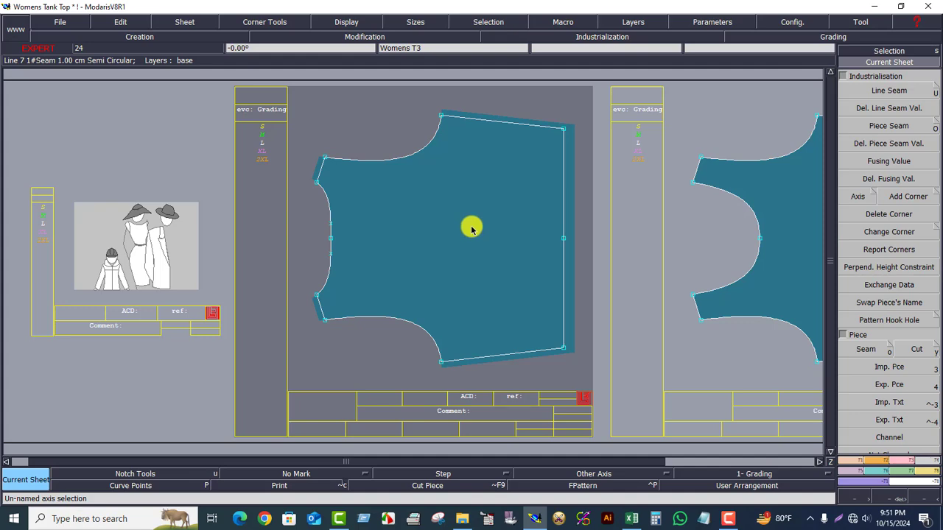
key(j)
click(697, 190)
click(882, 65)
click(551, 266)
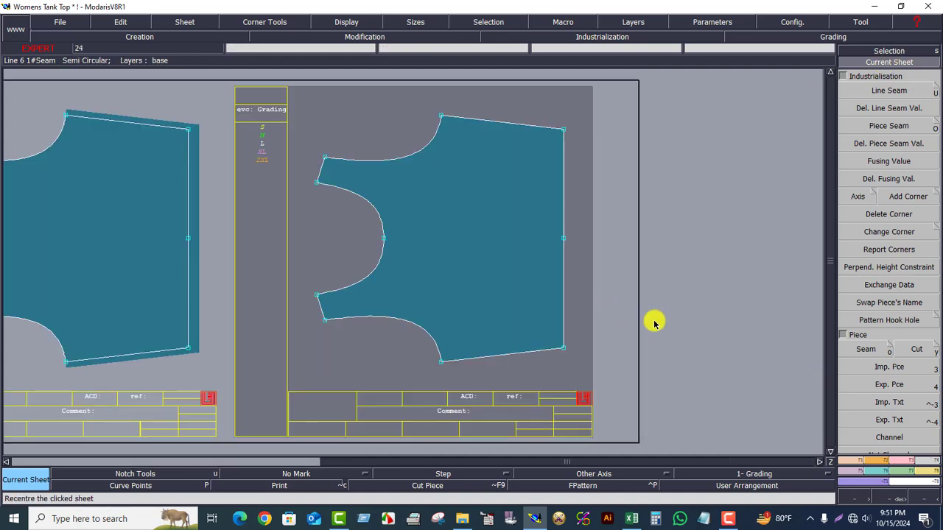
click(889, 89)
click(520, 123)
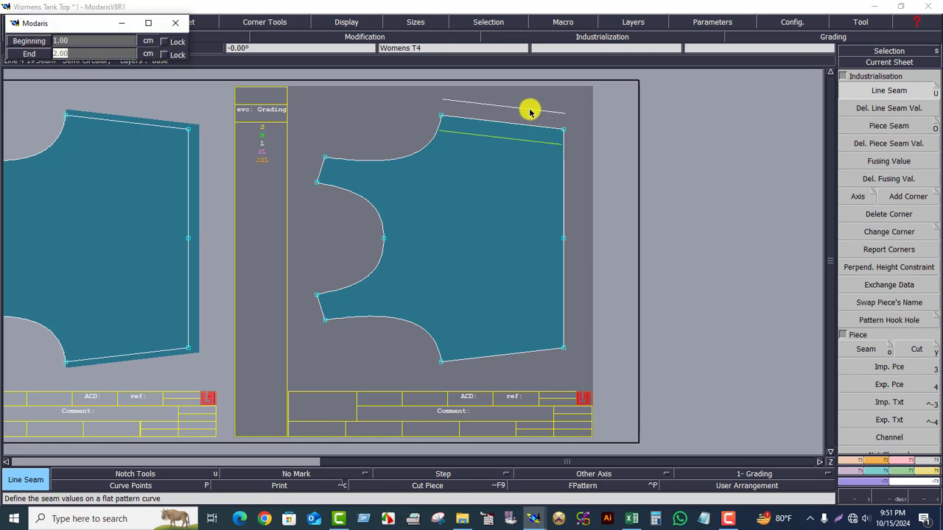
text(1.00)
key(Return)
click(501, 354)
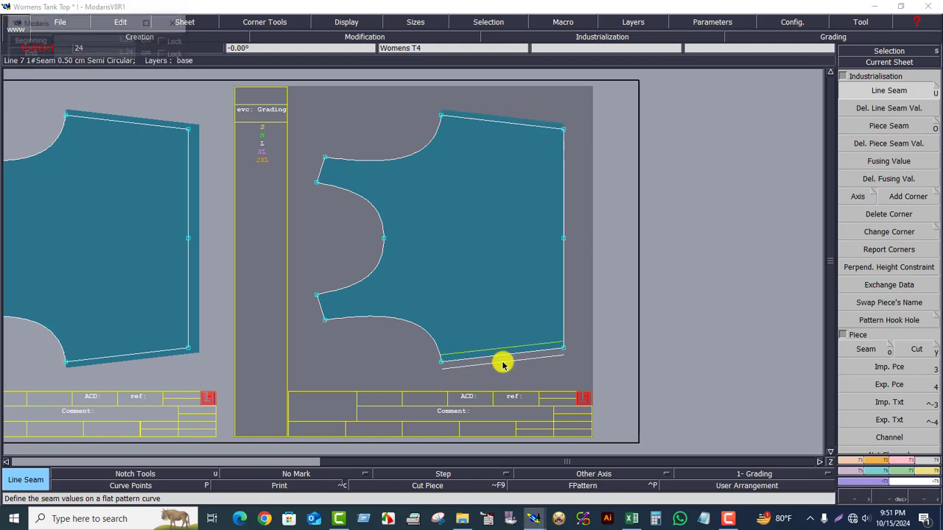
key(Return)
Step: Add 1 cm line seams to both shoulder lines of the front piece
click(313, 308)
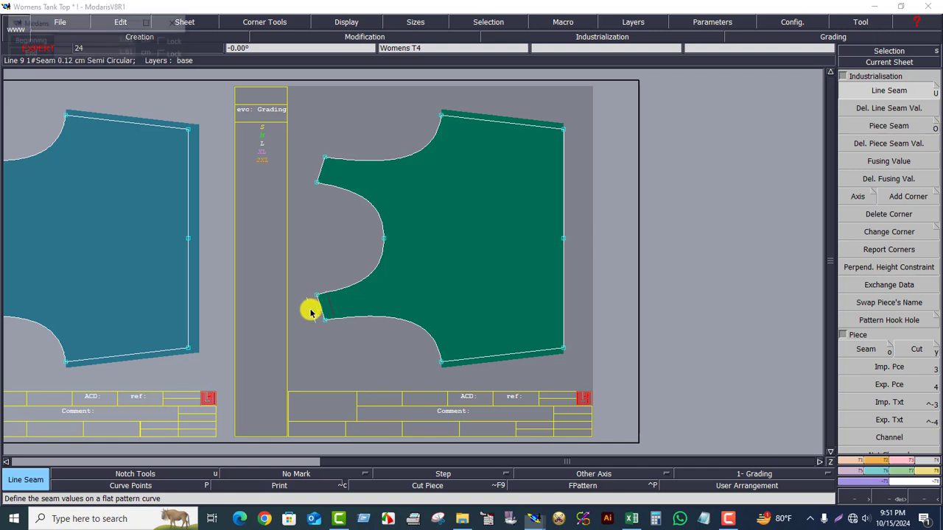
key(Return)
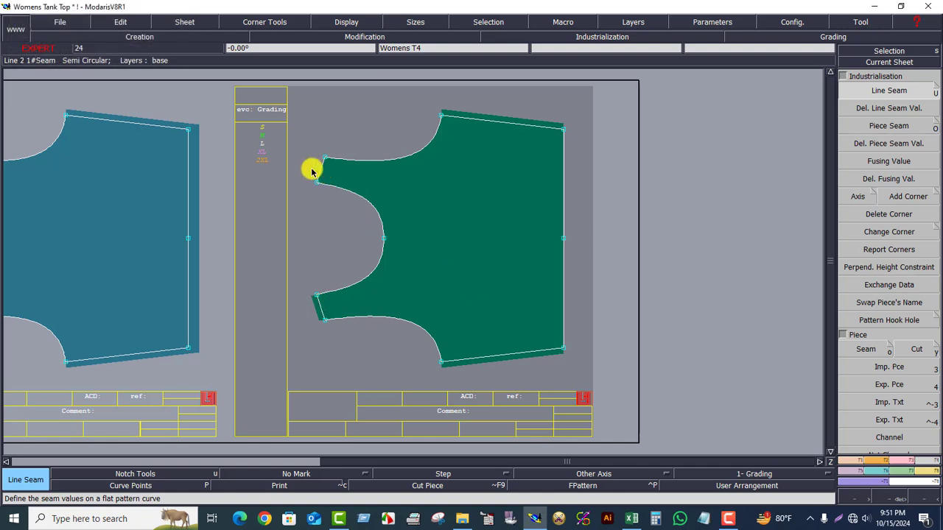
click(312, 170)
key(Return)
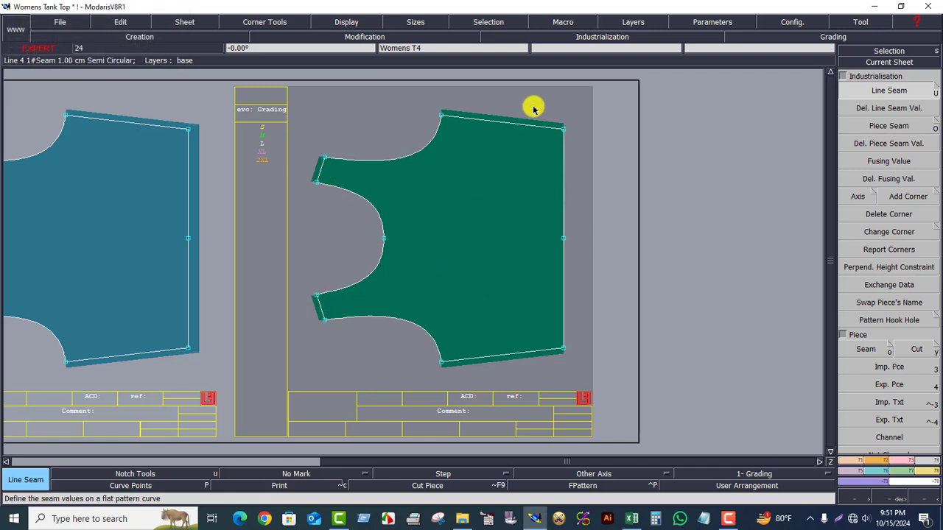
Step: Add a 2 cm line seam along the hem of the front piece
click(571, 336)
click(574, 291)
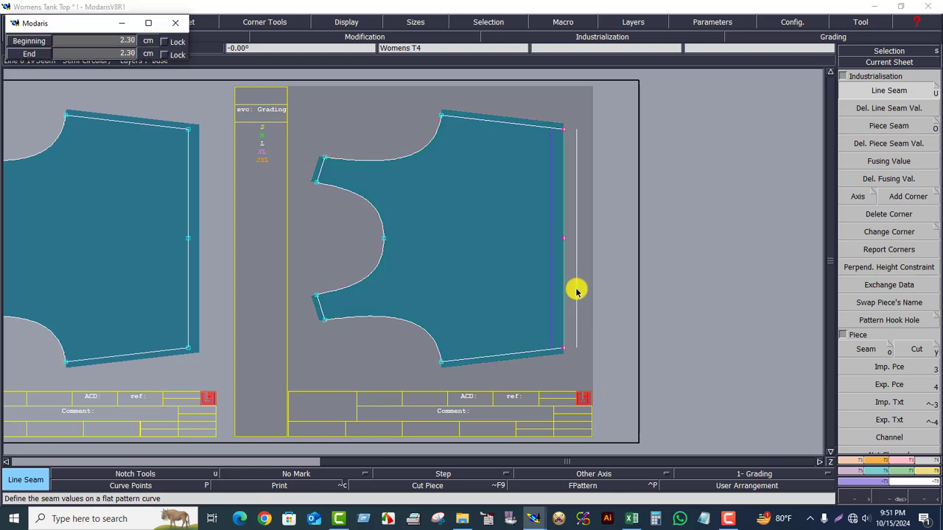
key(Return)
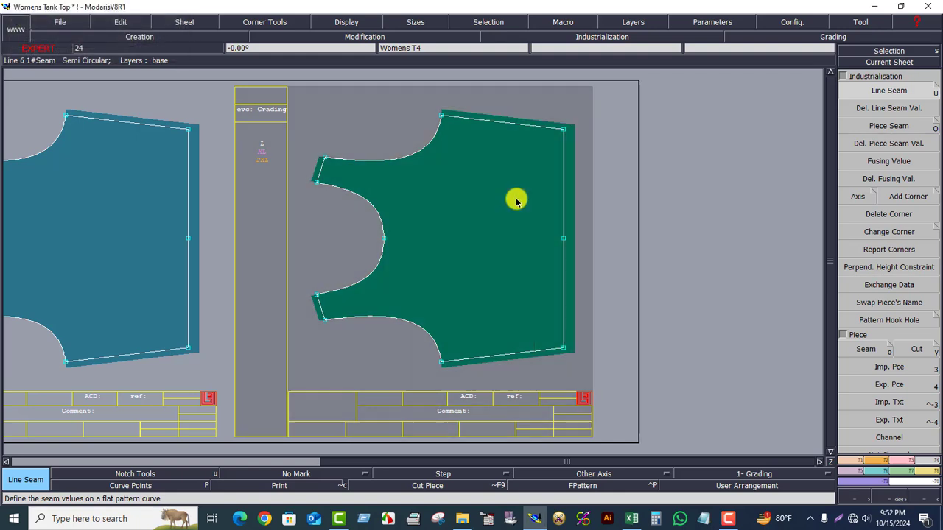
Step: Arrange all sheets on the desk and place a notch at the centre of the back piece's neckline
key(j)
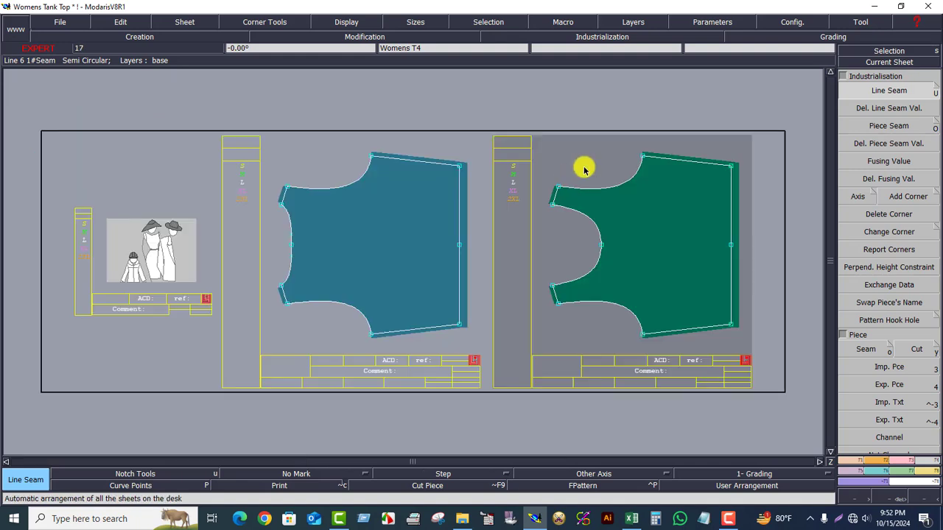
click(319, 257)
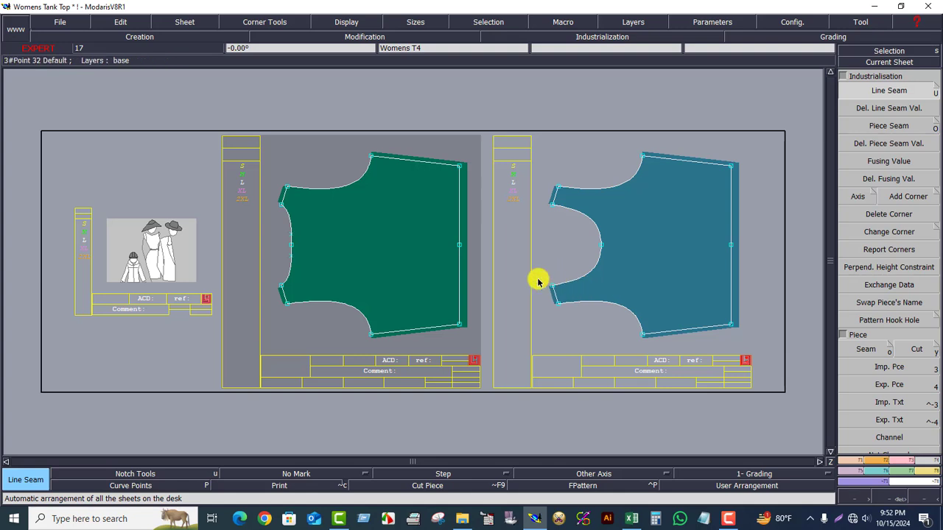
click(880, 465)
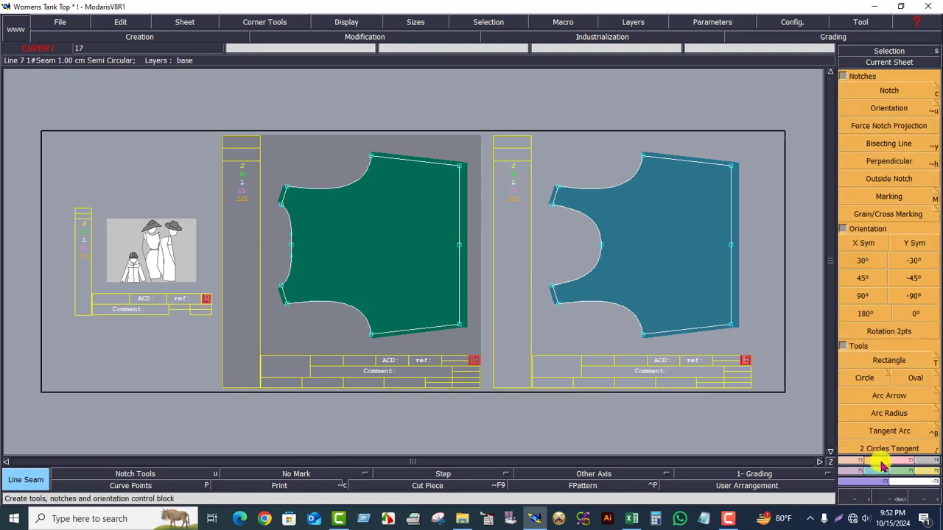
click(888, 89)
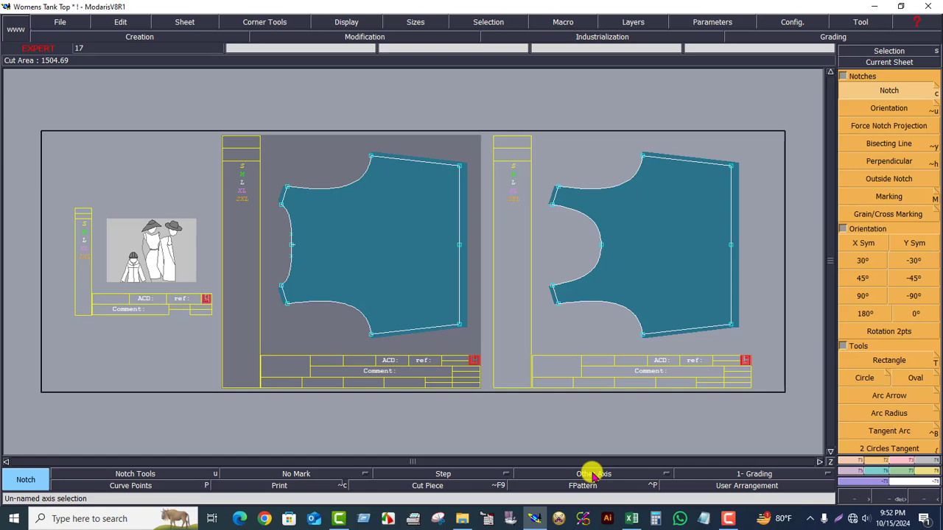
Step: Draw a horizontal Grain Line Axis 'DF' through the middle of the back piece
click(592, 475)
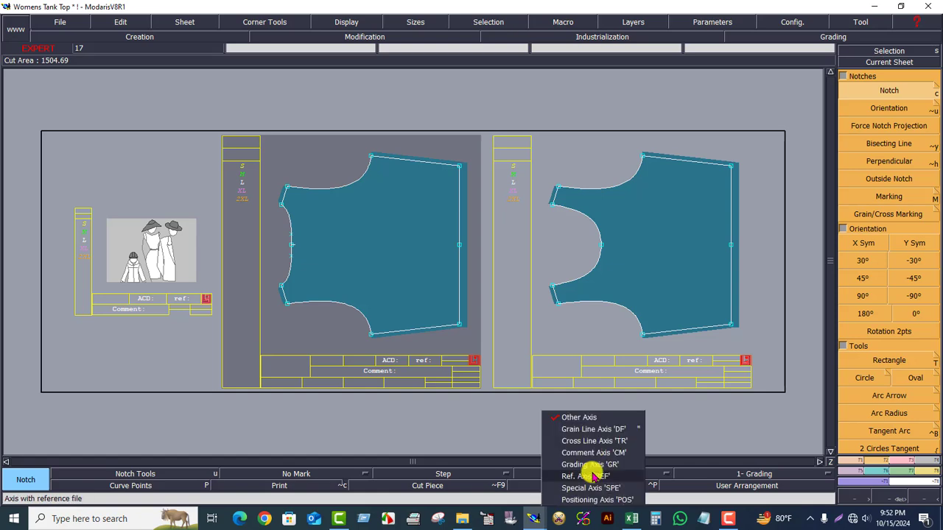
click(587, 430)
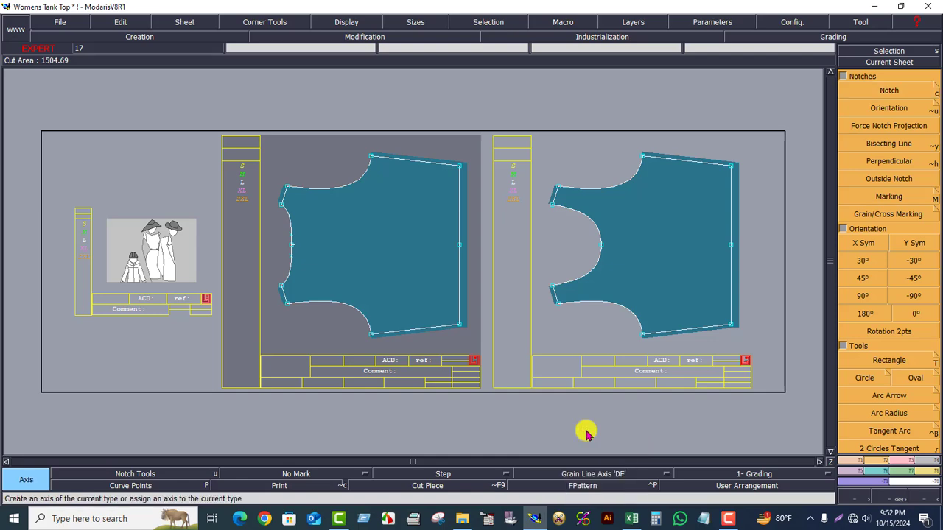
click(316, 243)
click(428, 243)
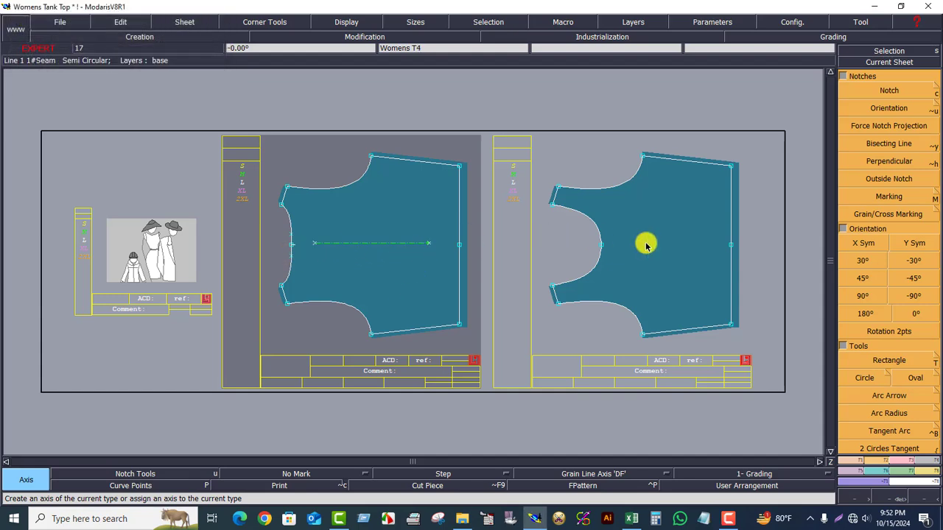
Step: Draw a horizontal Grain Line Axis 'DF' about 22 cm long through the middle of the front piece
click(645, 245)
click(619, 244)
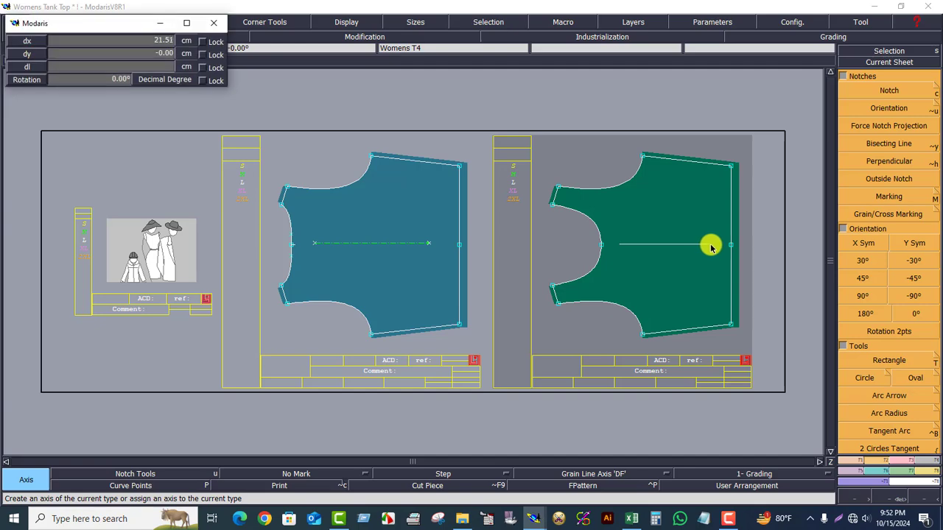
click(715, 244)
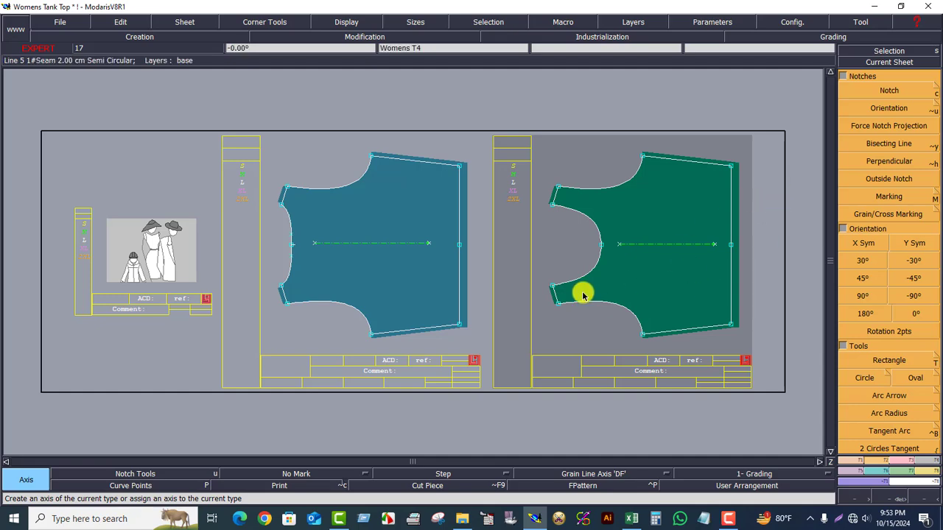
Step: Enter BACK 1X1 as the comment in the title block of the back piece (Womens T3)
click(876, 63)
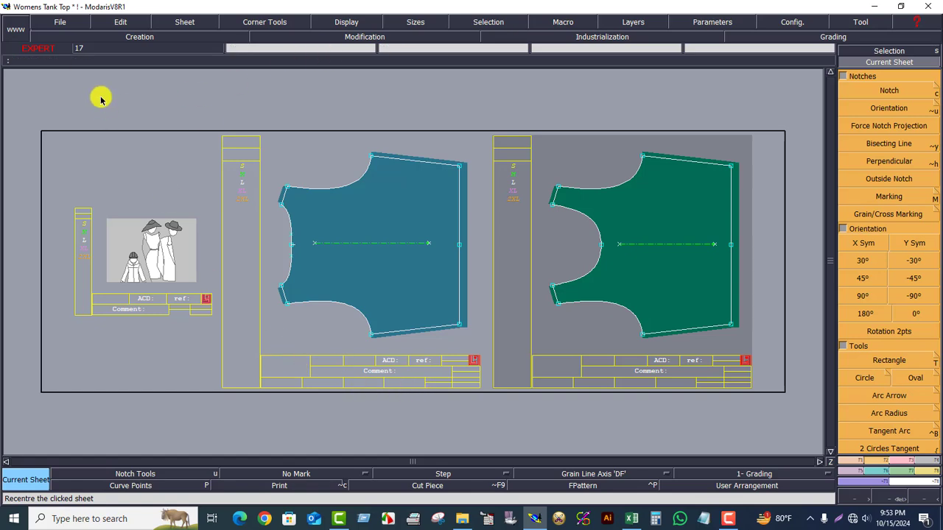
click(116, 25)
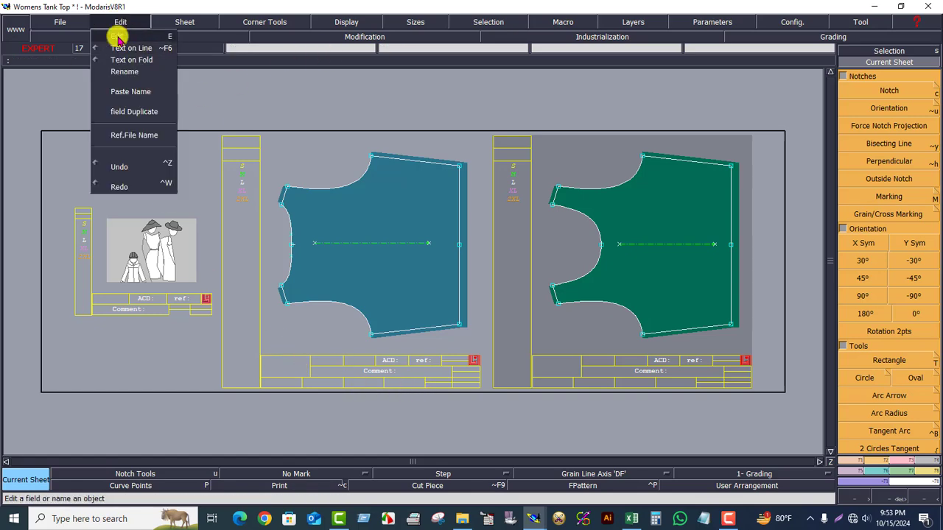
click(118, 36)
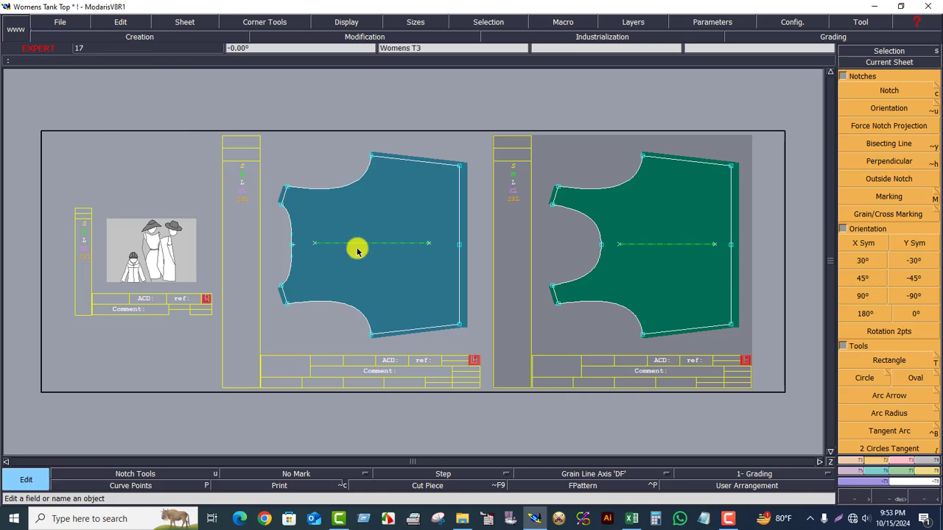
click(891, 497)
drag(166, 206, 493, 391)
drag(182, 220, 707, 445)
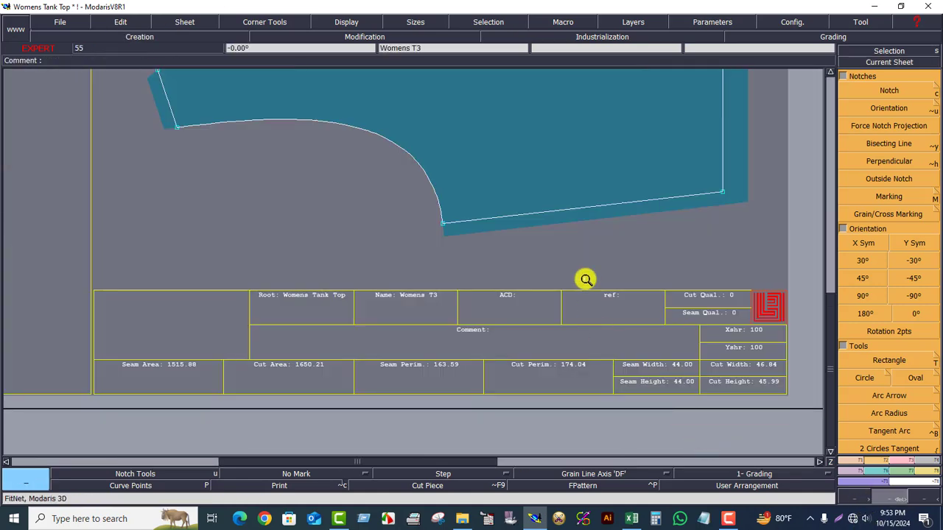
click(520, 327)
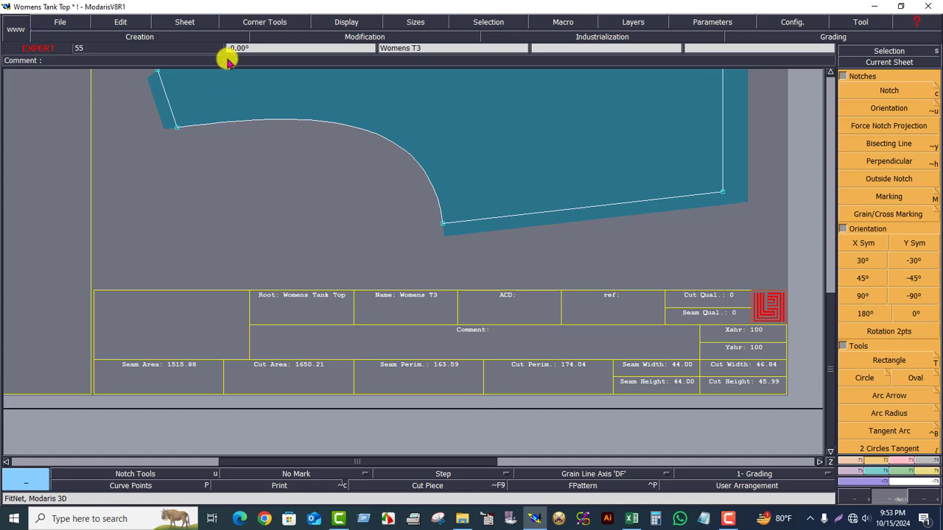
click(120, 21)
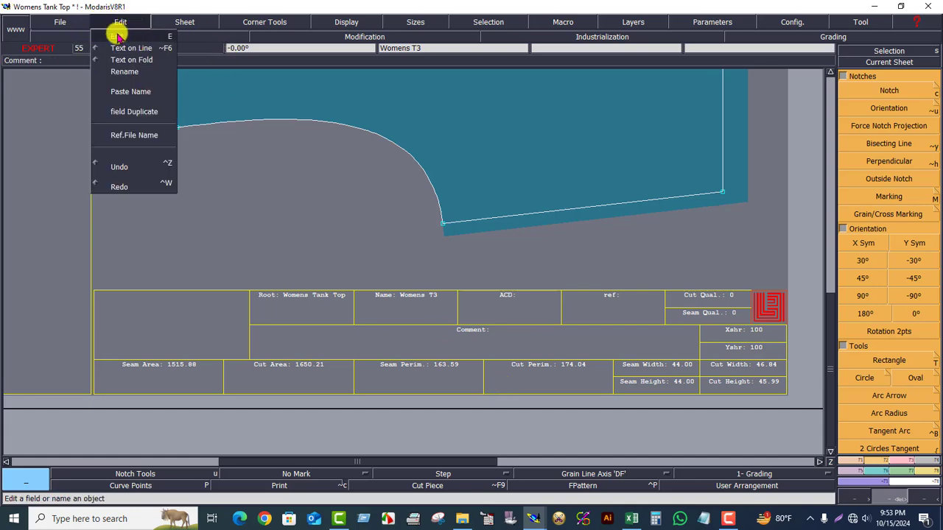
click(117, 34)
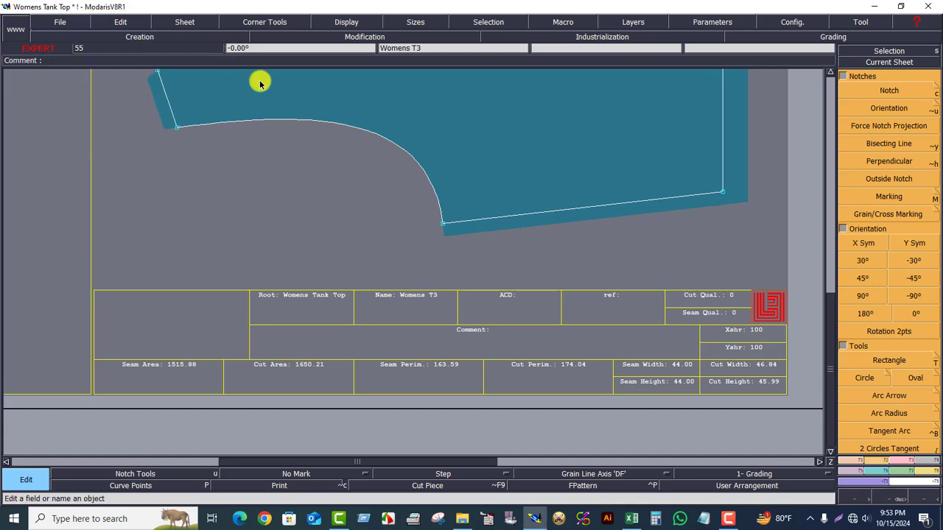
click(488, 334)
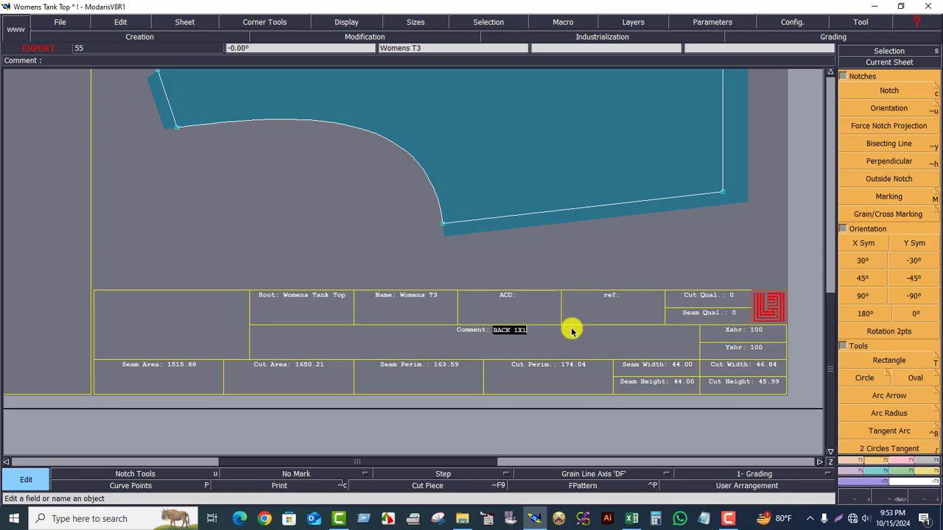
key(Return)
Step: Enter FRONT 1X1 as the comment of the front piece (Womens T4) and rearrange the sheets on the desk
scroll(592, 328, up, 2)
key(Page_Up)
key(Page_Up)
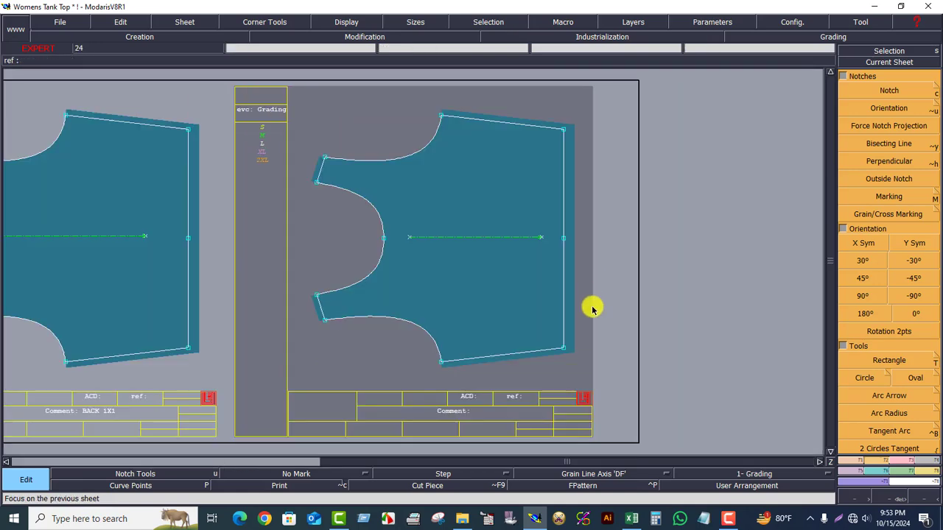
click(464, 412)
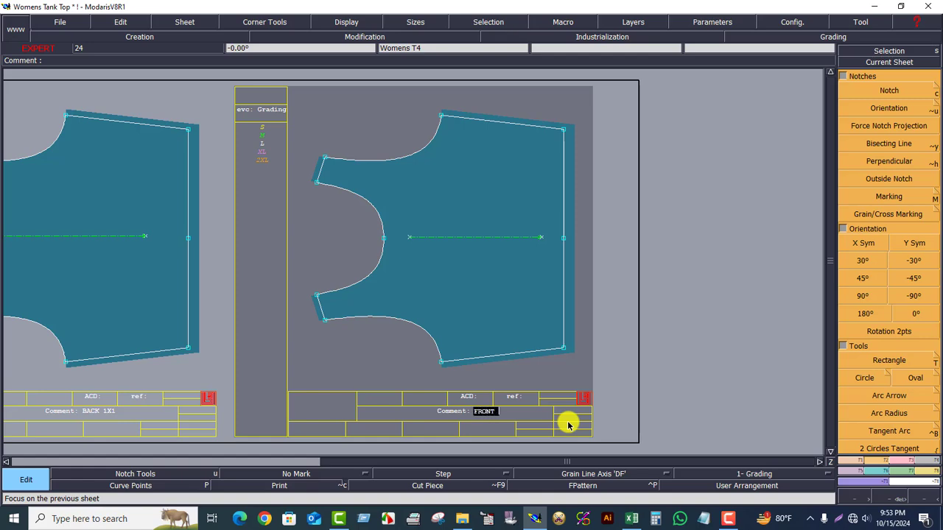
key(Return)
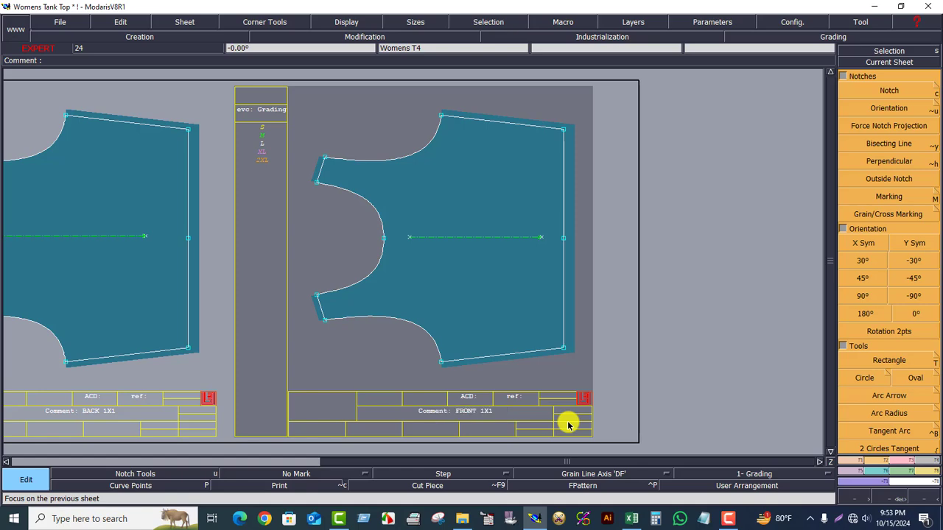
key(j)
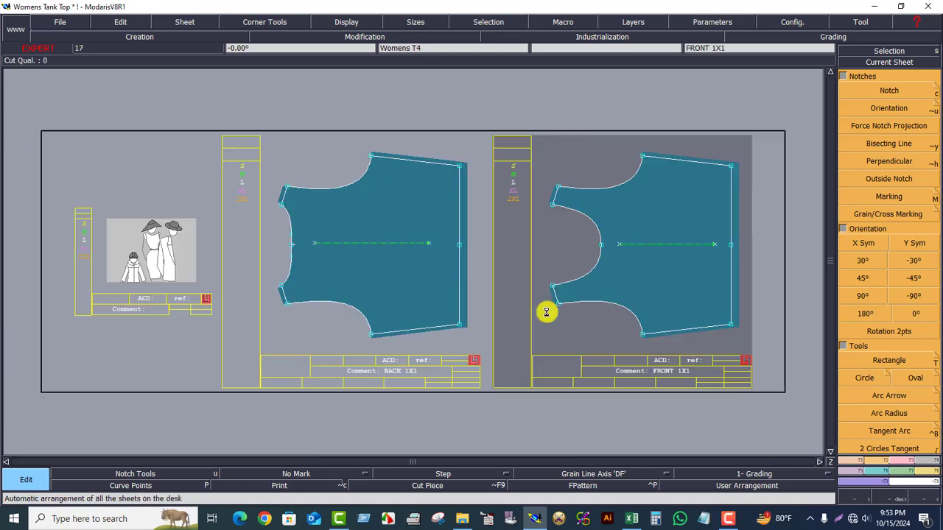
click(412, 277)
click(396, 270)
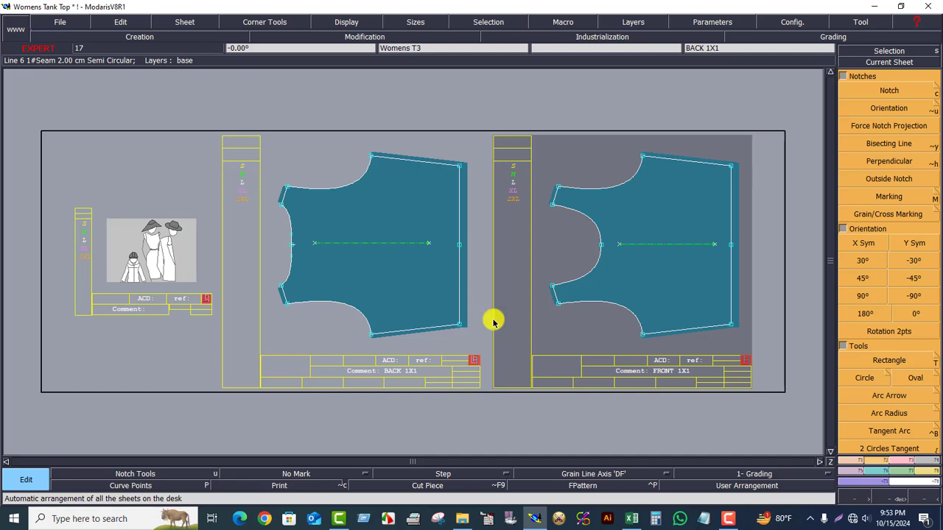
Step: Create a new variant named TANK TOP and close its empty article table
click(876, 461)
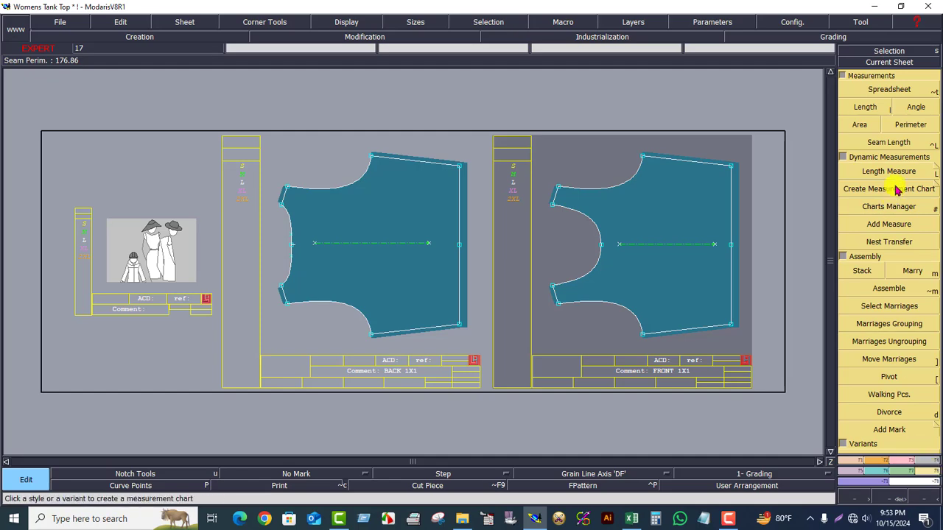
click(842, 164)
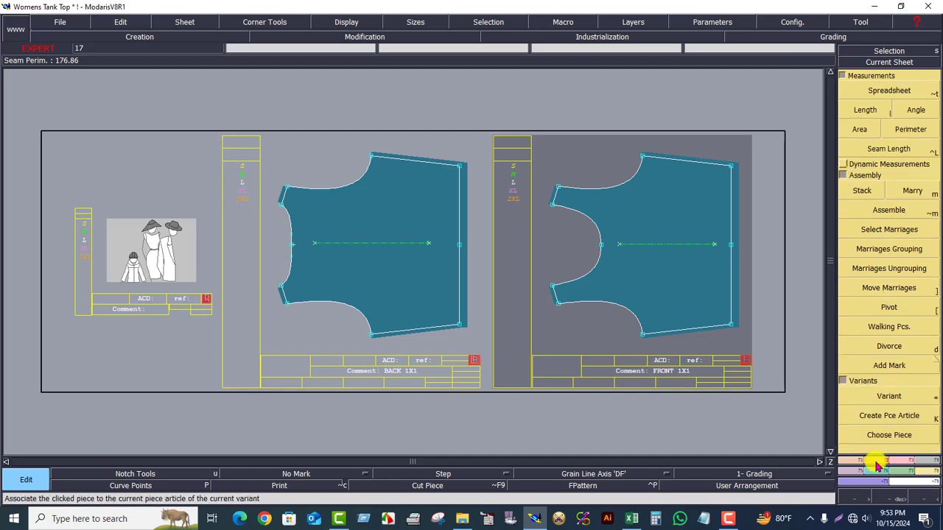
click(890, 397)
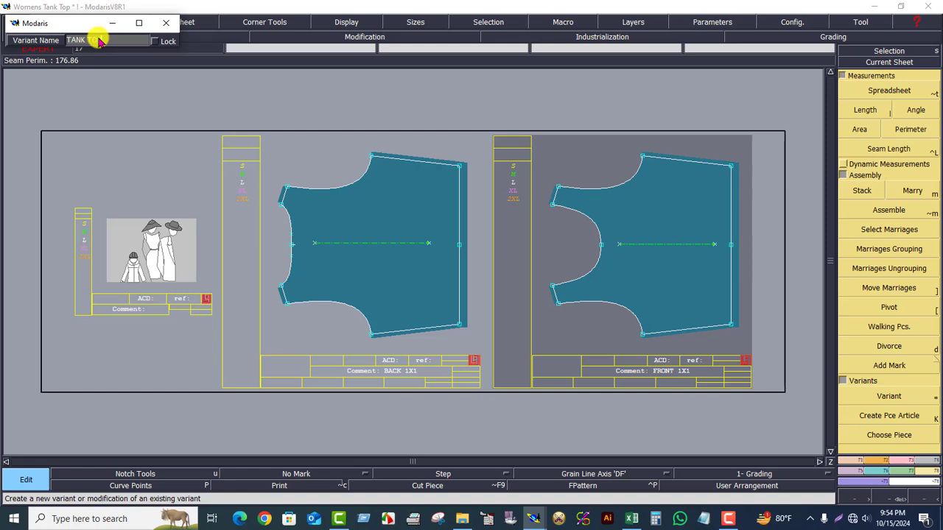
key(Return)
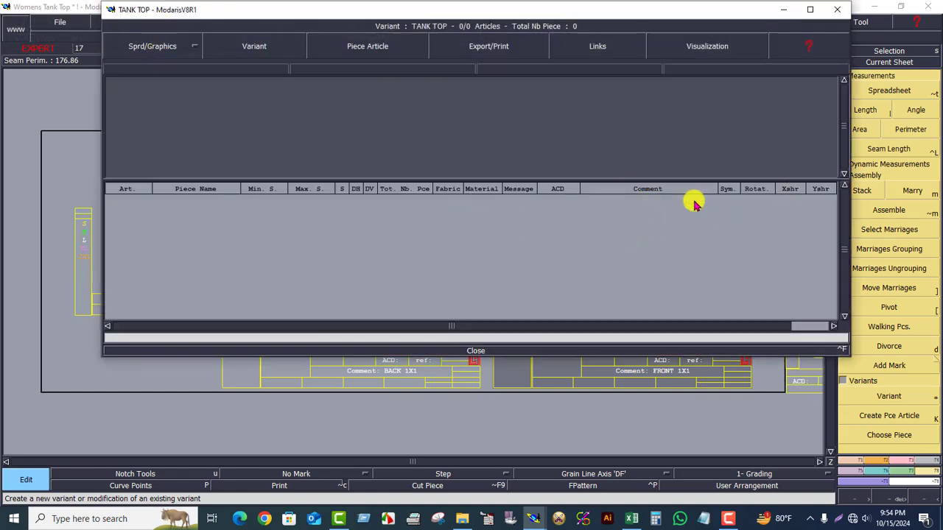
click(478, 352)
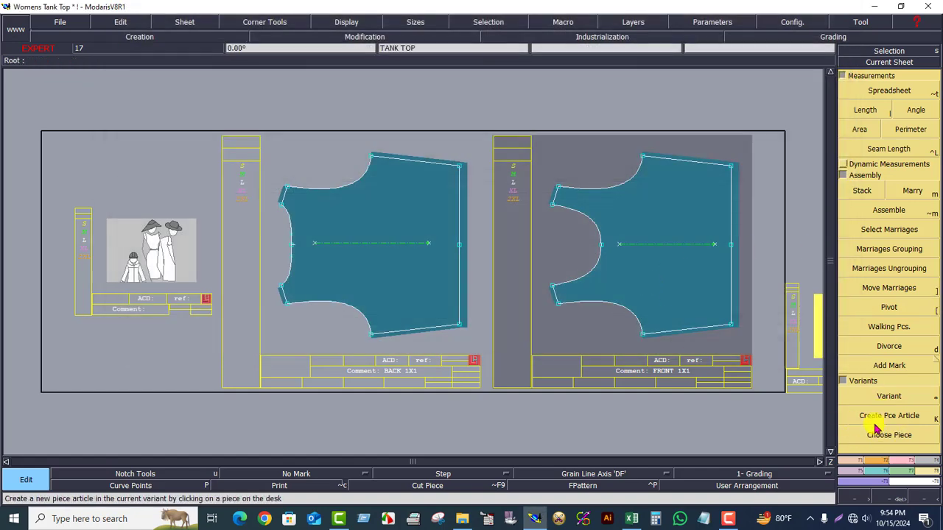
Step: Create piece articles in the TANK TOP variant from the back piece and the front piece
click(918, 417)
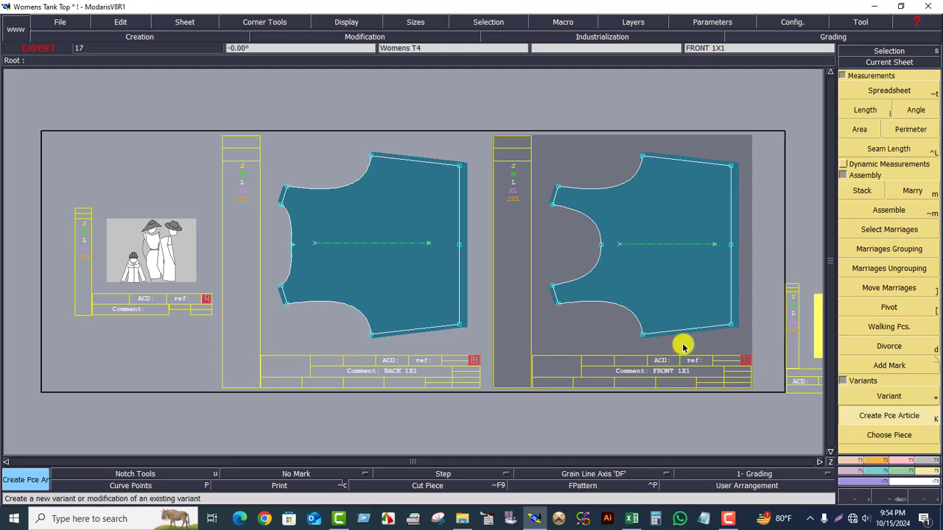
click(366, 267)
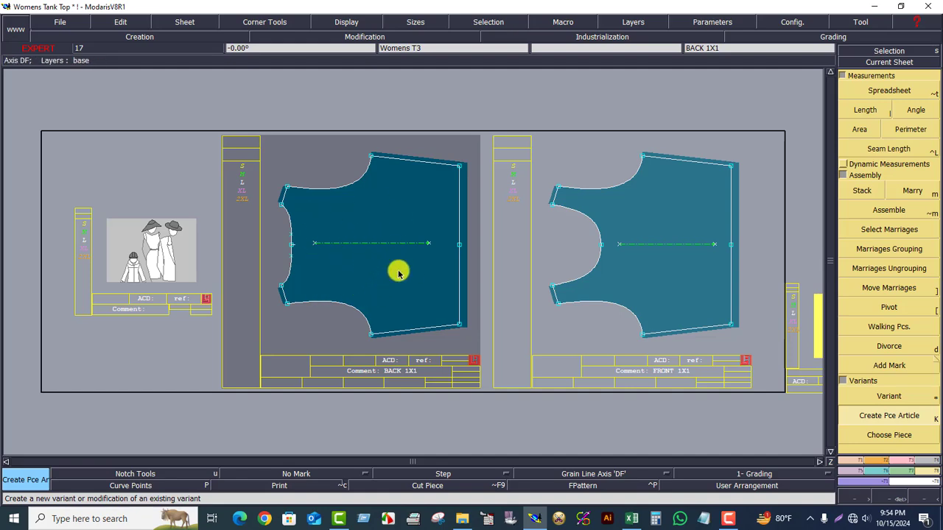
click(688, 274)
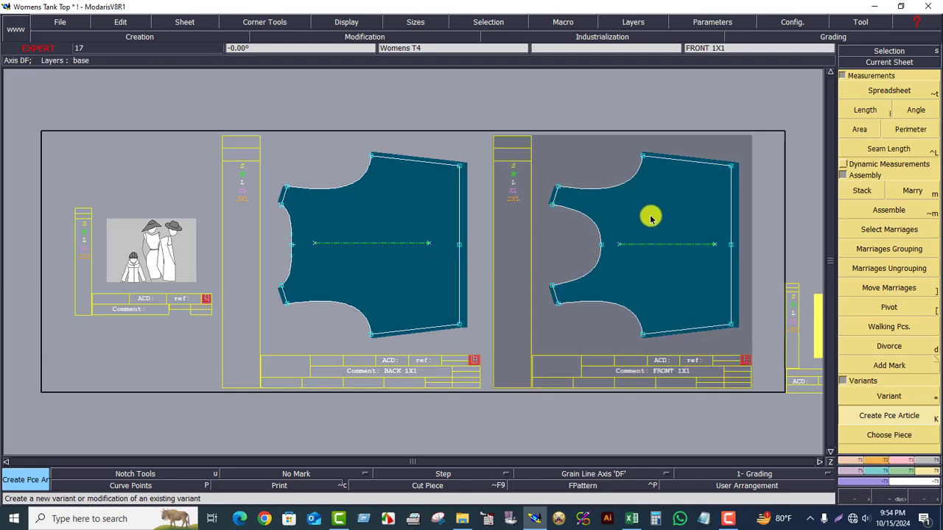
click(888, 50)
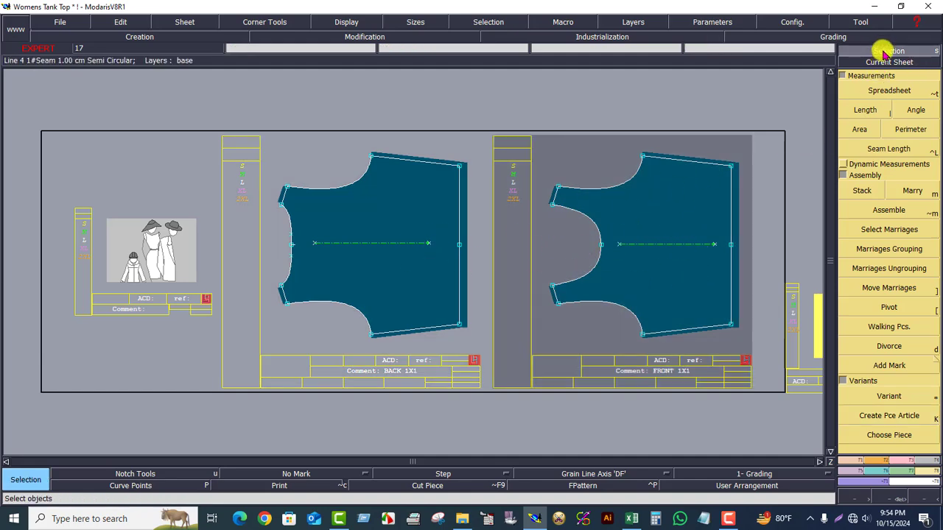
Step: Rearrange all the sheets on the desk and open the piece article table of the TANK TOP variant
key(j)
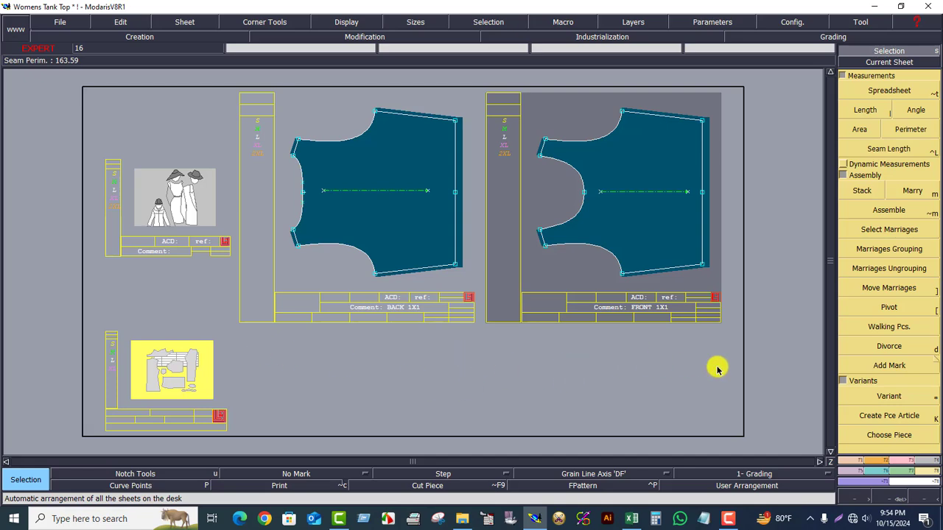
click(897, 397)
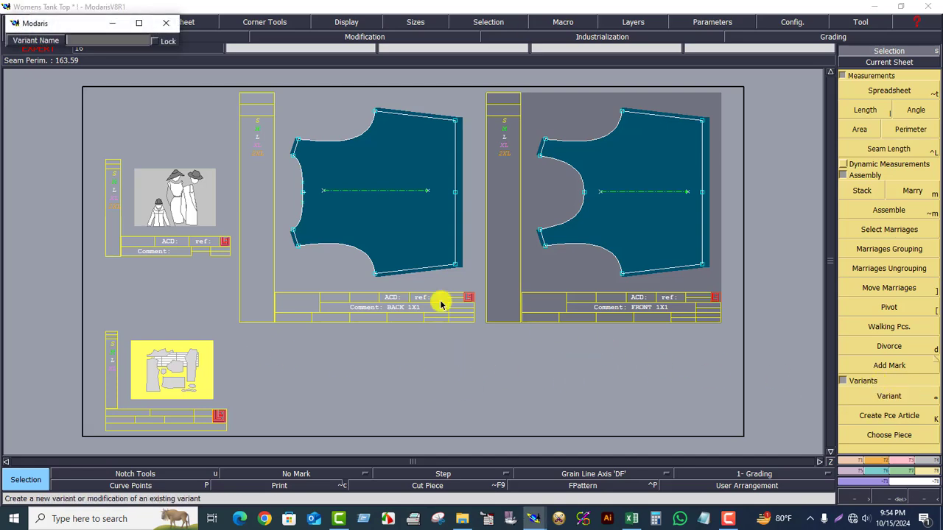
click(181, 371)
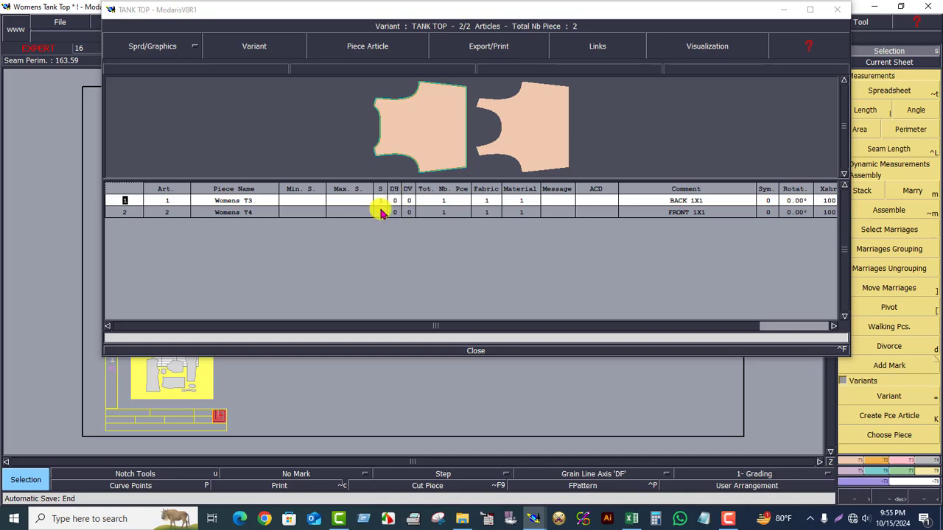
Step: Set the fabric code to S for both the back article (Womens T3) and the front article (Womens T4)
click(380, 199)
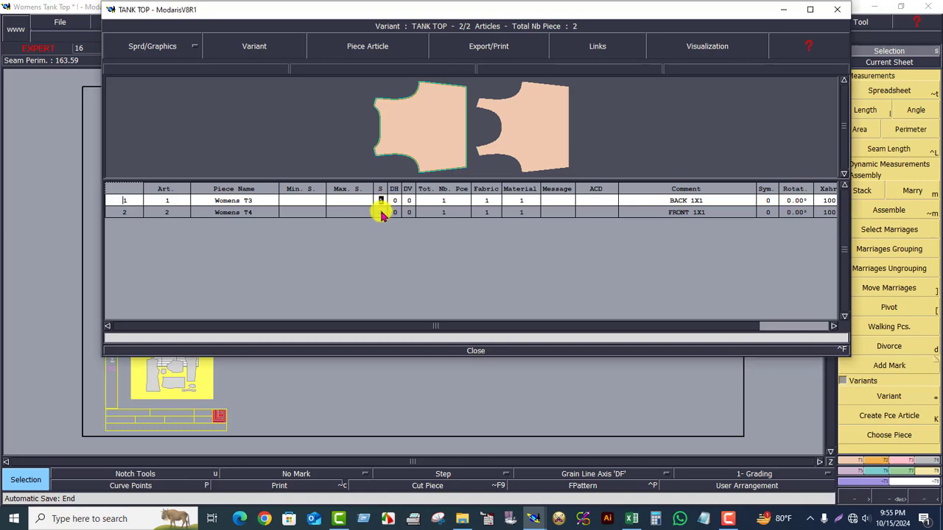
click(380, 213)
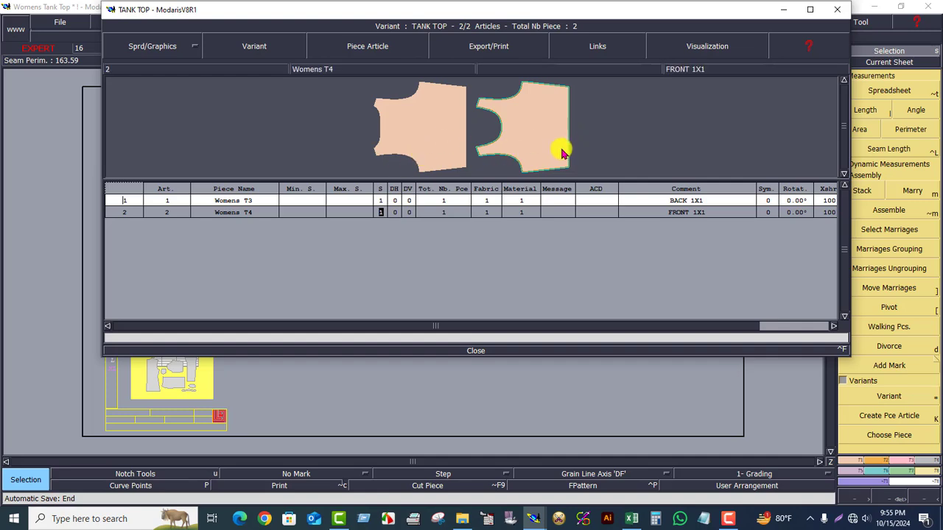
click(485, 201)
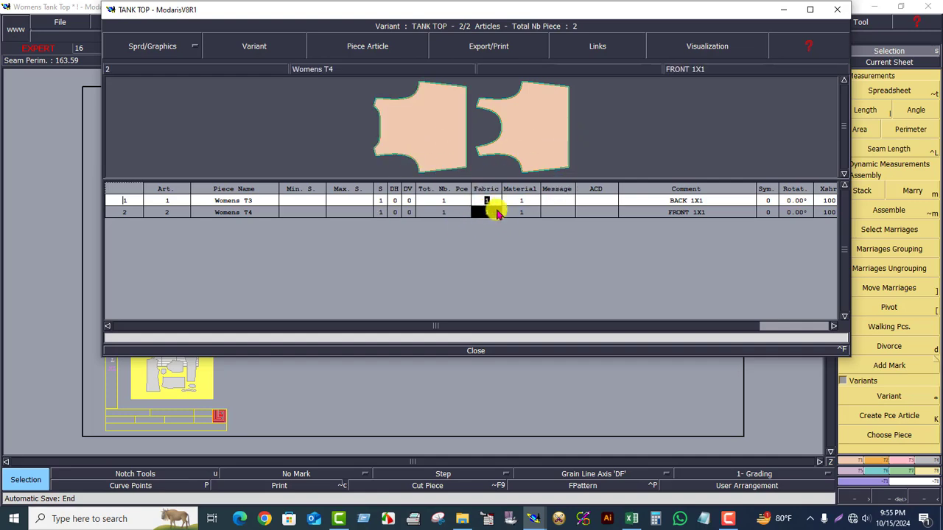
text(S)
key(Return)
text(S)
key(Return)
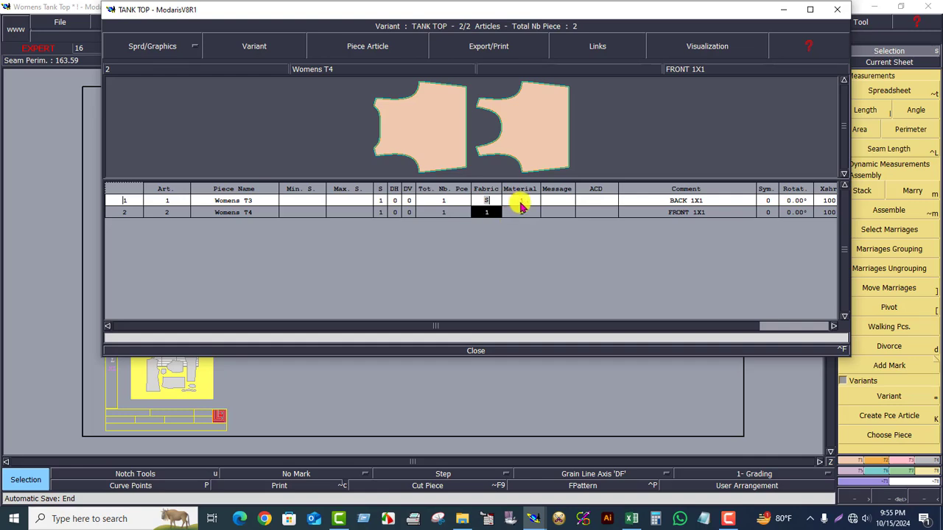
Step: Review the remaining columns of the TANK TOP article table, including the piece comments, and close the table
click(833, 326)
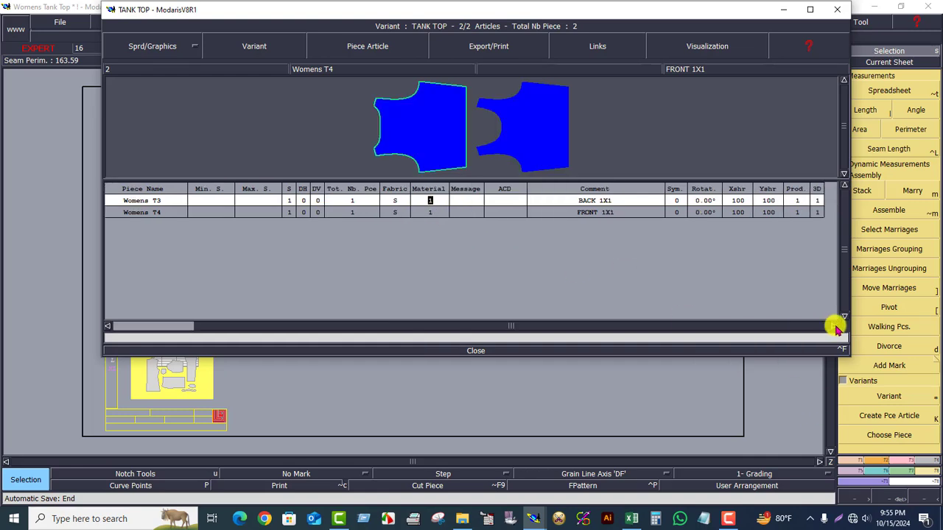
click(832, 326)
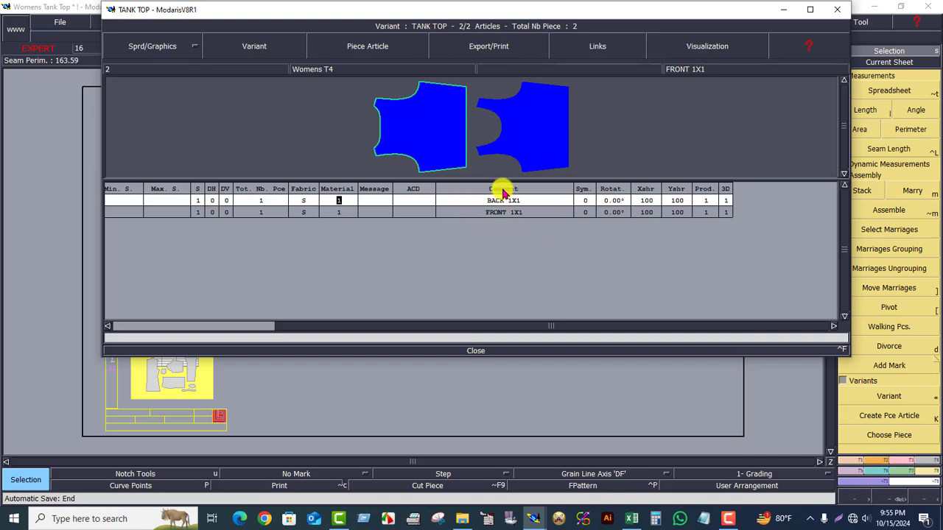
drag(560, 326, 345, 335)
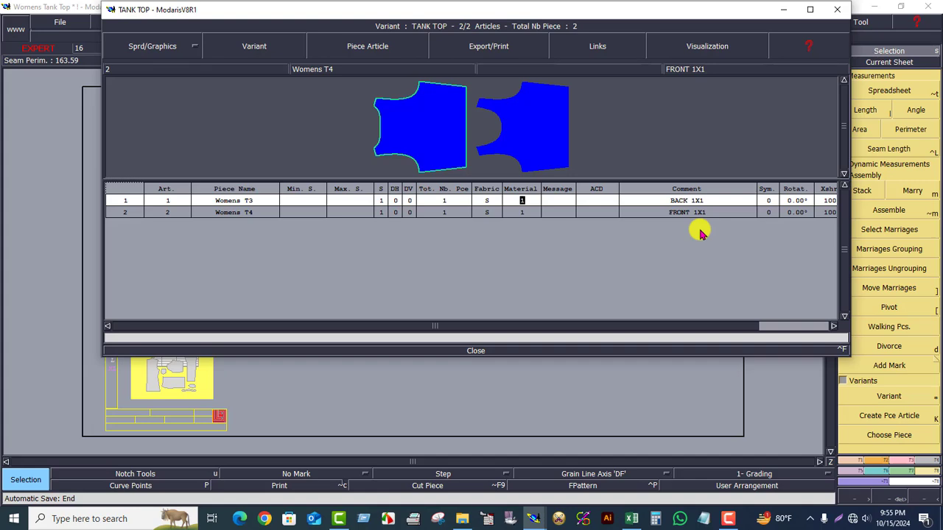
click(471, 350)
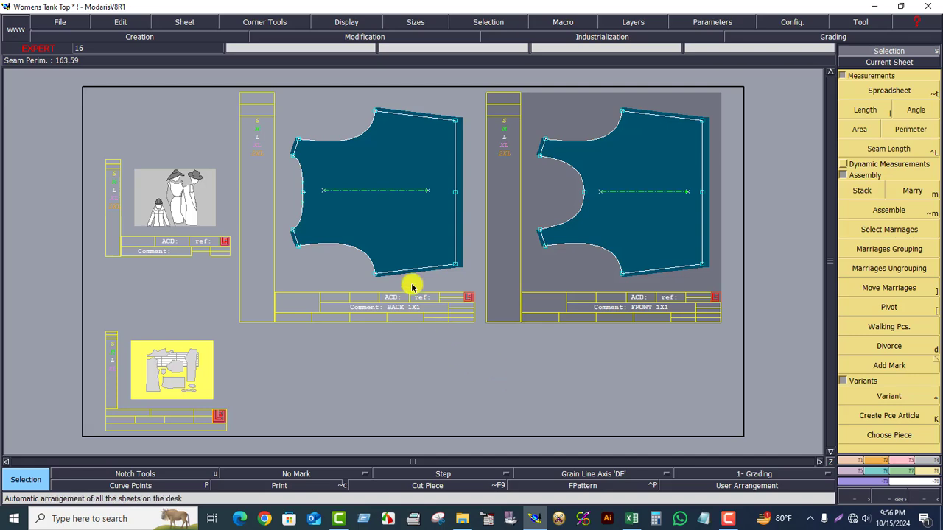